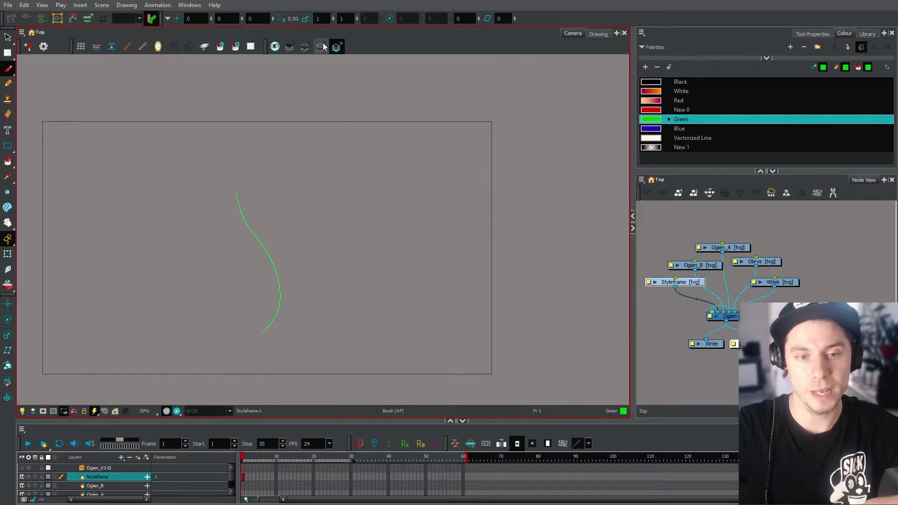
Step: Draw a teardrop-shaped flame outline based on the green wavy guide line
left_click_drag(230, 190, 239, 295)
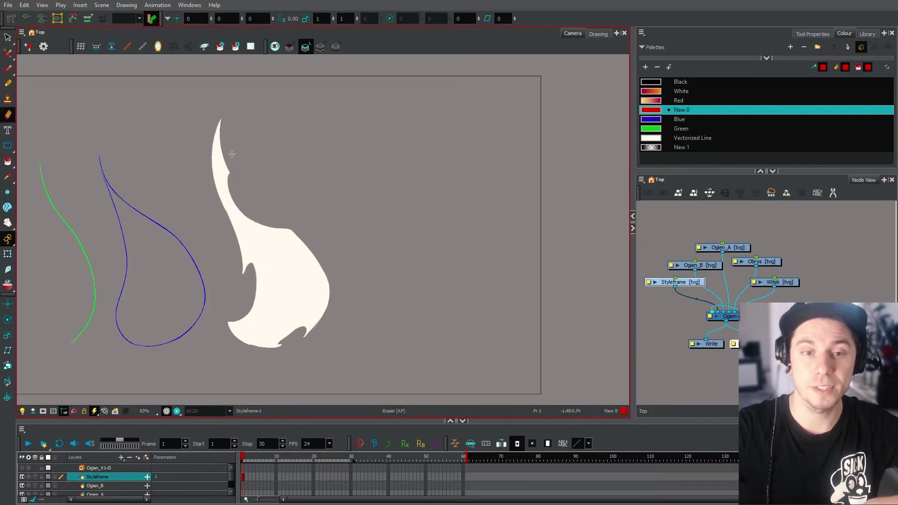
Step: Carve curved notches into the edges of the white flame silhouette and reshape its contour points into sharp corners
mouse_move(228, 174)
left_mouse_down()
mouse_move(292, 229)
mouse_move(239, 243)
mouse_move(210, 170)
left_mouse_up()
key("alt+q")
key("alt+e")
mouse_move(252, 263)
left_mouse_down()
mouse_move(229, 324)
mouse_move(258, 353)
left_mouse_up()
key("alt+q")
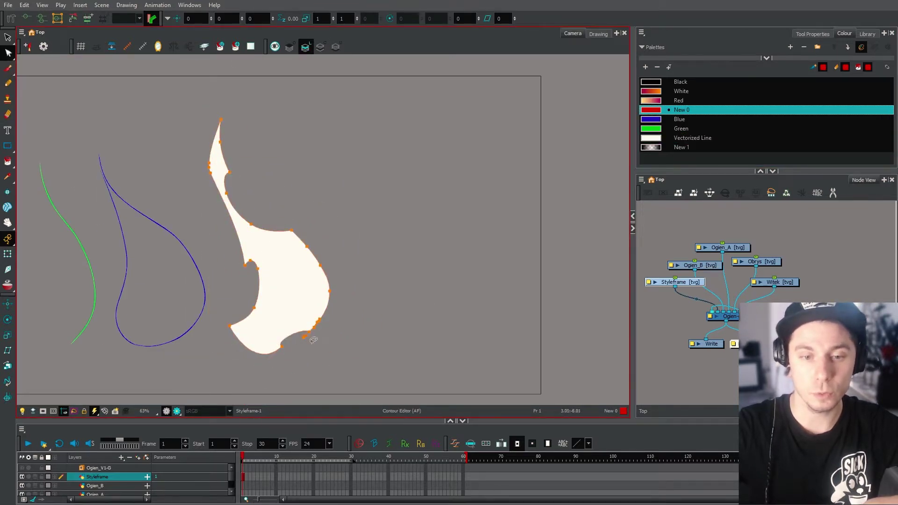
left_click_drag(291, 314, 301, 312)
left_click_drag(252, 262, 248, 290)
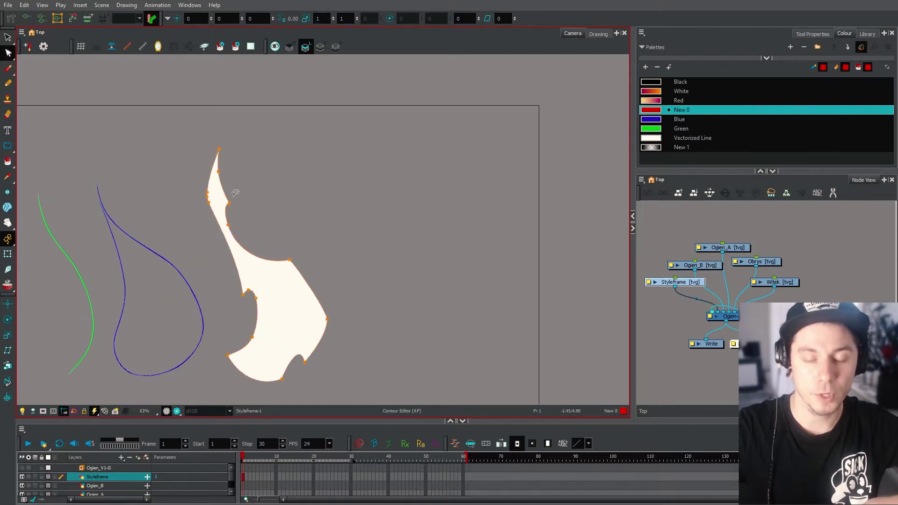
left_click(201, 199)
Step: Paint a Black inner shape following the white flame and cut an elongated hole in its middle
key("1")
key("2")
key("1")
key("1")
key("1")
key("alt+b")
key("2")
key("2")
key("2")
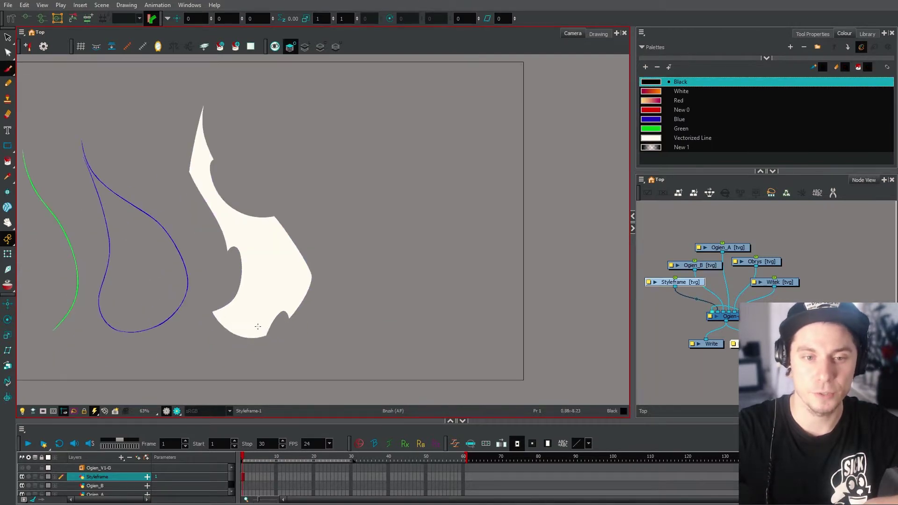
left_click_drag(222, 206, 259, 329)
key("alt+e")
mouse_move(260, 256)
left_mouse_down()
mouse_move(257, 285)
mouse_move(261, 273)
left_mouse_up()
key("alt+q")
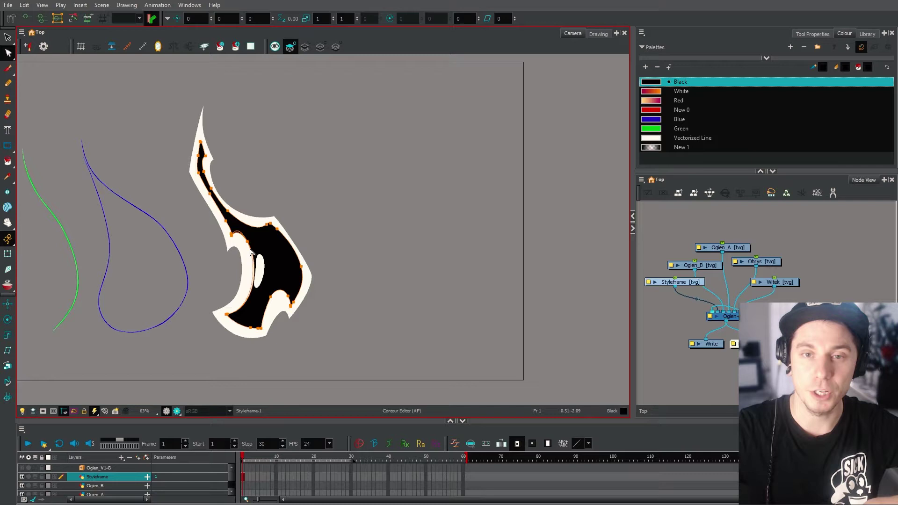
Step: Trim the black inner shape's lower and upper edges and refine the contour at its tip
key("alt+e")
left_click_drag(262, 326, 291, 302)
left_click_drag(270, 218, 254, 226)
key("alt+q")
left_click(203, 141)
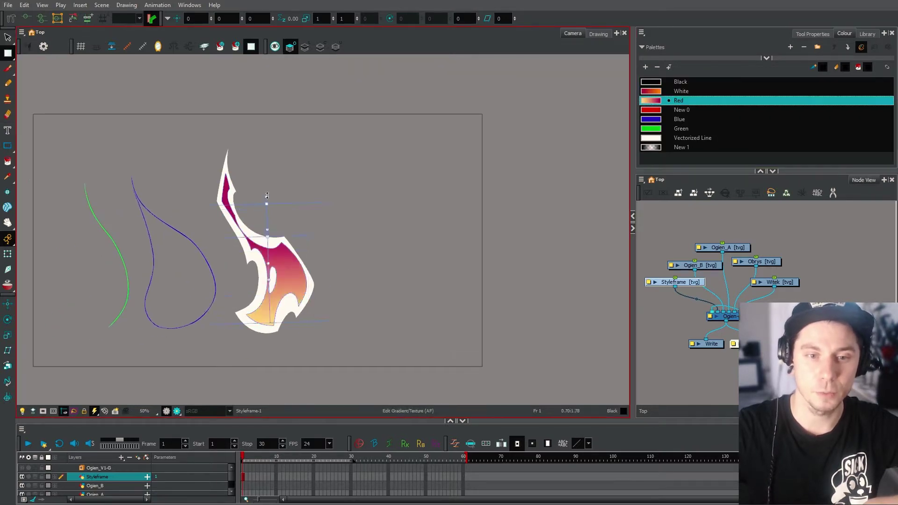
Step: Adjust the gradients on the flame, with the White swatch's red-to-orange gradient on the outer shape
key("shift+F3")
left_click(238, 185)
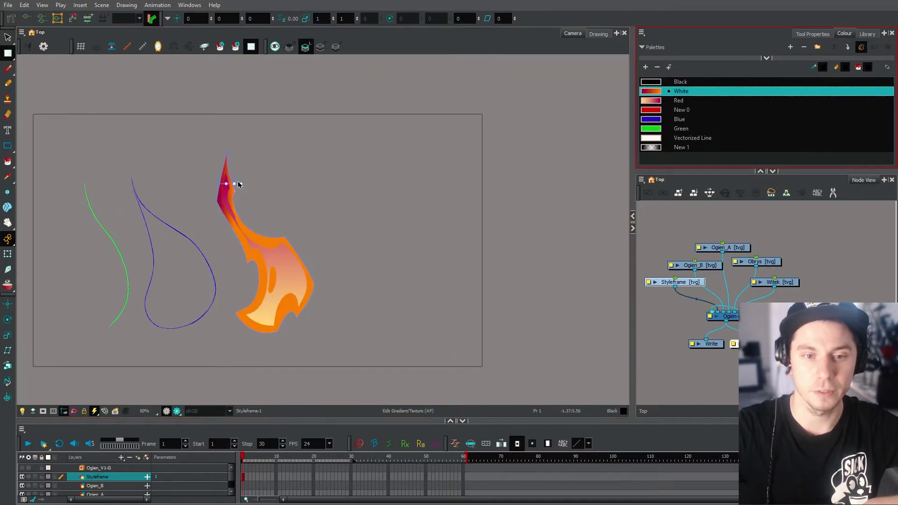
key("alt+q")
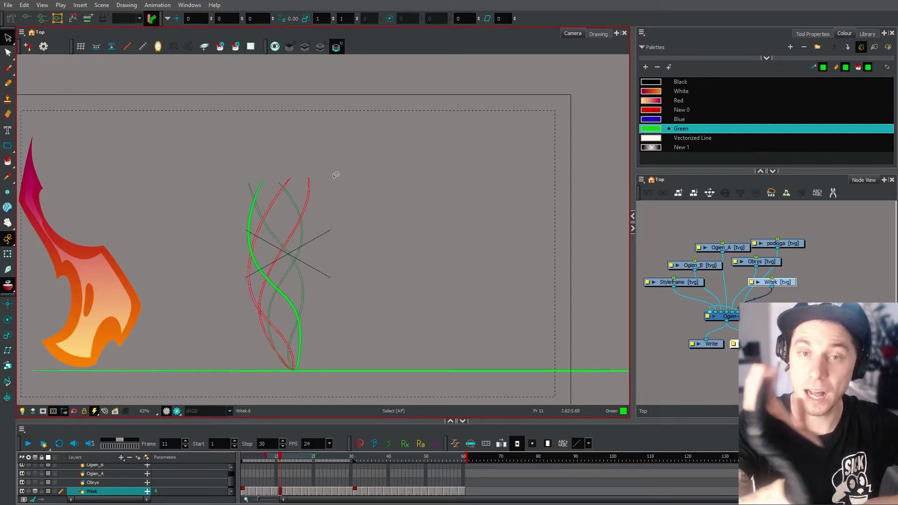
Step: Draw swaying green S-shaped guide lines rising from the ground on the Witek layer's frames and play back the motion
left_click_drag(245, 180, 299, 361)
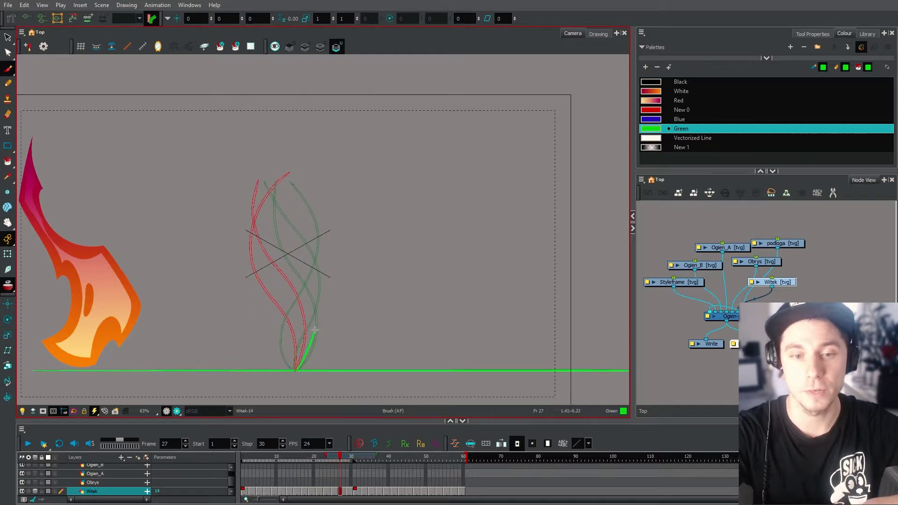
left_click_drag(314, 346, 248, 183)
key("g")
key("g")
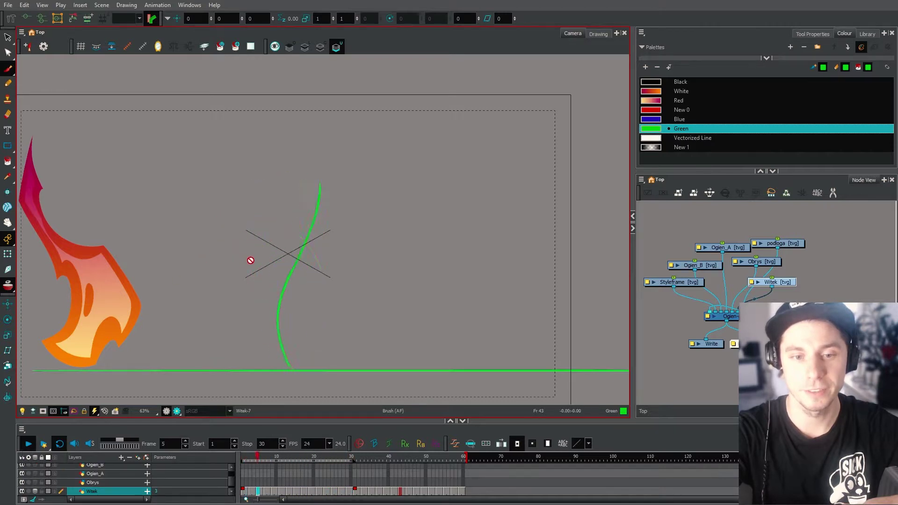
key("1")
key("1")
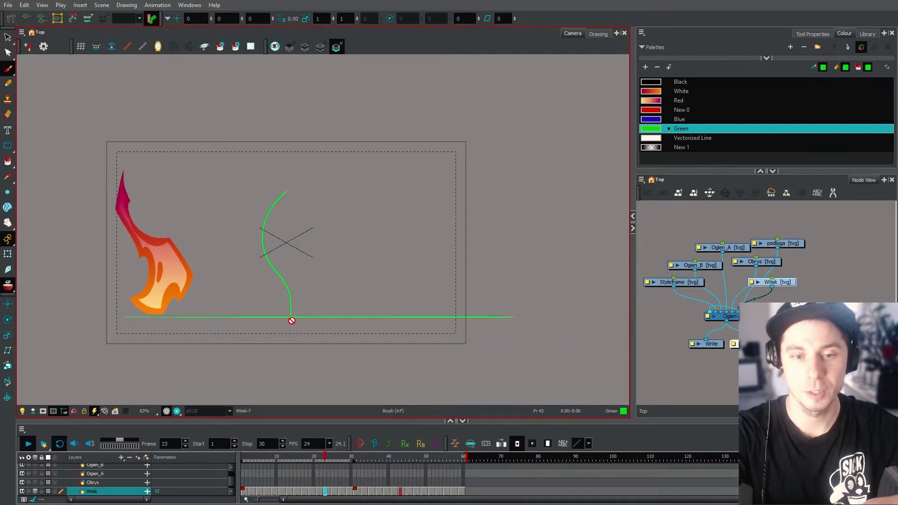
left_click(28, 444)
Step: Fill the Obrys layer's cells with a drawing sequence using starting value 1, increment 1 and hold 2
left_click_drag(246, 482, 350, 483)
right_click(348, 481)
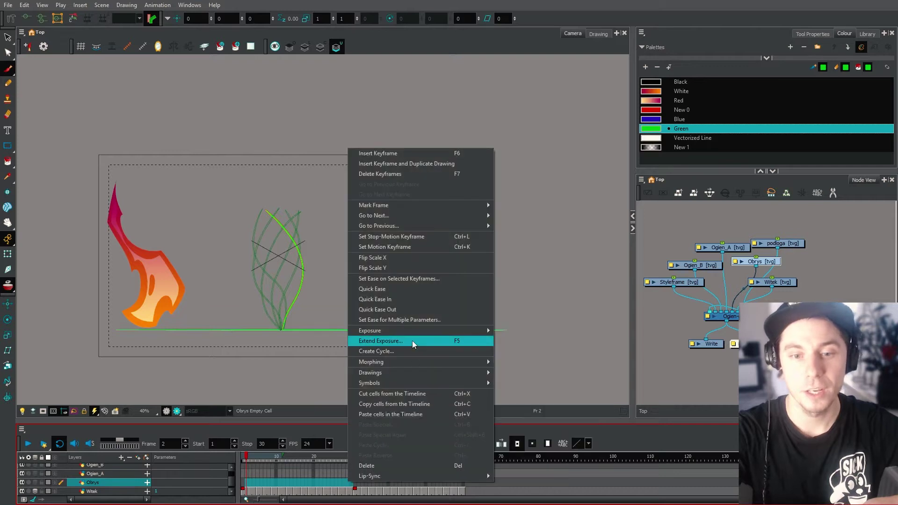
mouse_move(411, 330)
left_click(516, 426)
left_click(453, 313)
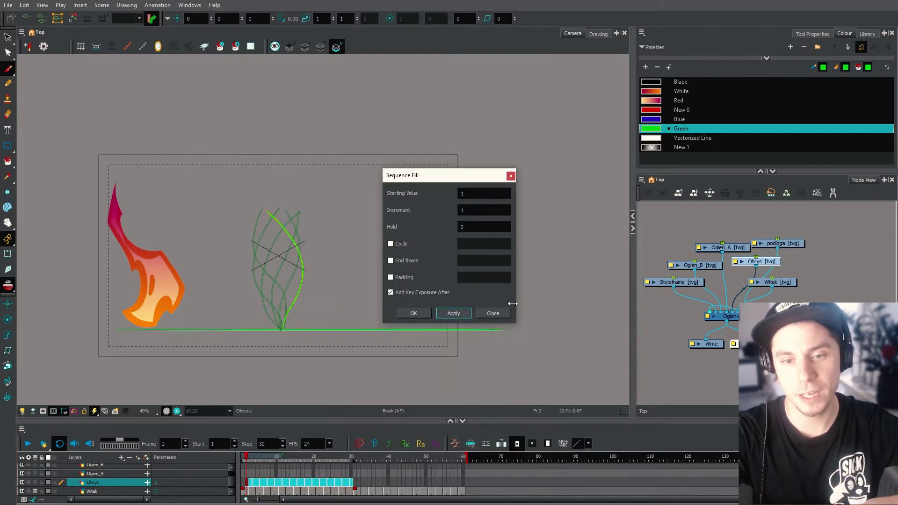
left_click(425, 312)
Step: Select the Obrys layer's cells across frames 1 to 30
left_click(244, 484)
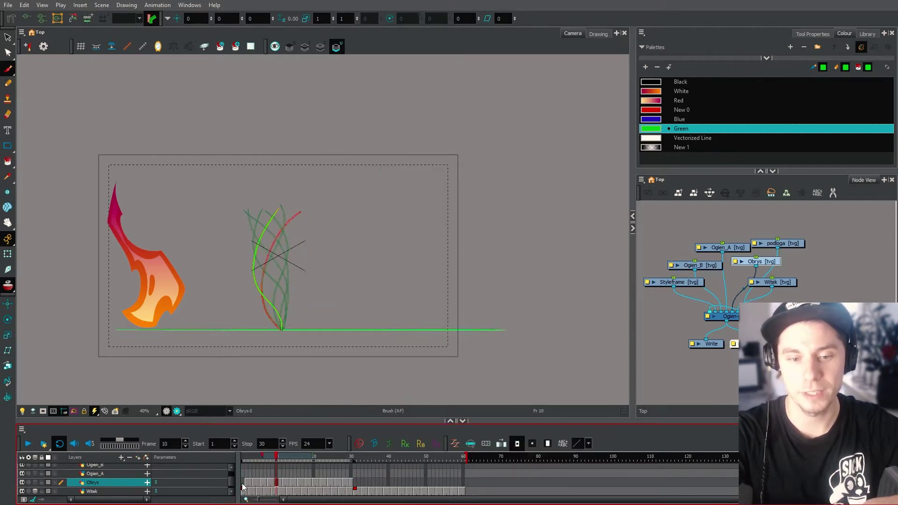
left_click(348, 485)
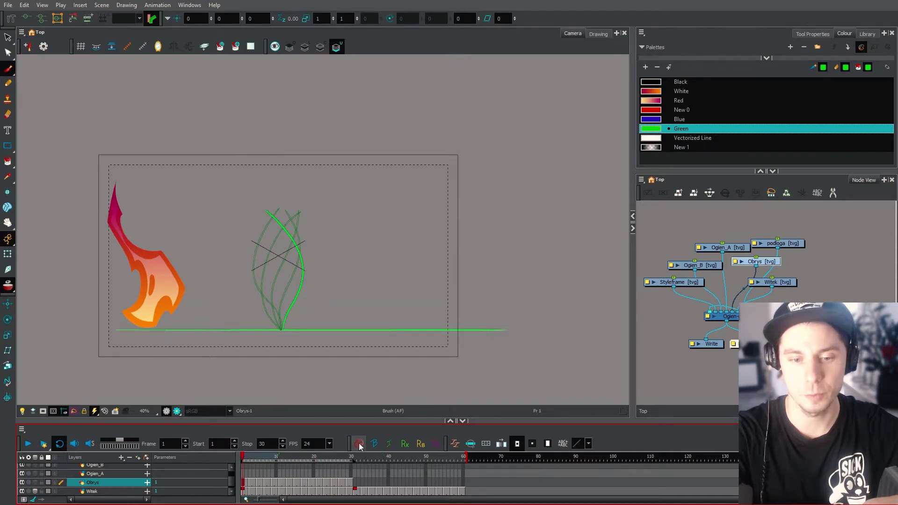
left_click_drag(244, 482, 351, 482)
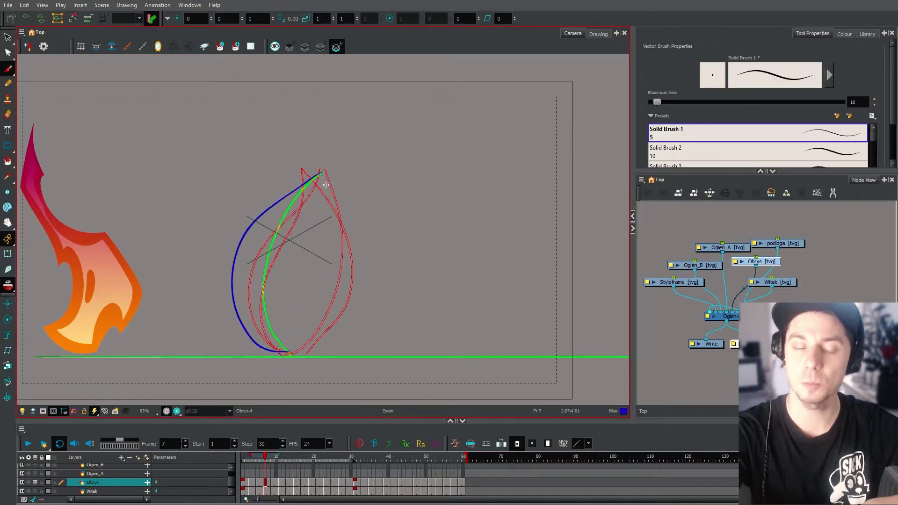
Step: Draw both sides of the blue flame outline around the green guide line on consecutive Obrys drawings, from frame 7 onward
key("g")
mouse_move(290, 164)
left_mouse_down()
mouse_move(236, 214)
mouse_move(291, 359)
left_mouse_up()
key("g")
left_click_drag(292, 358, 296, 242)
key("g")
mouse_move(242, 163)
left_mouse_down()
mouse_move(296, 357)
mouse_move(338, 297)
left_mouse_up()
Step: Continue the blue flame outlines on the Obrys layer through frame 27, following the green guide line
key("period")
key("period")
key("period")
key("period")
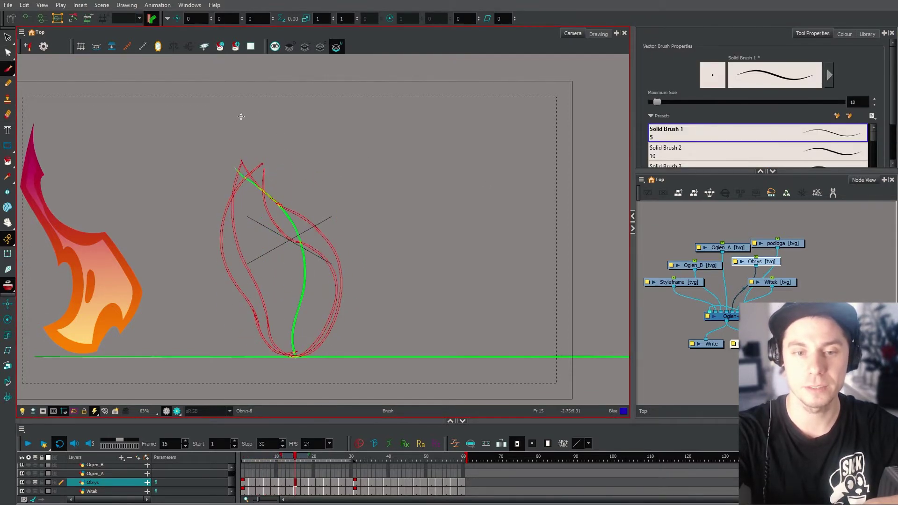
key("period")
key("period")
key("period")
key("period")
key("period")
key("period")
key("period")
key("period")
key("period")
key("period")
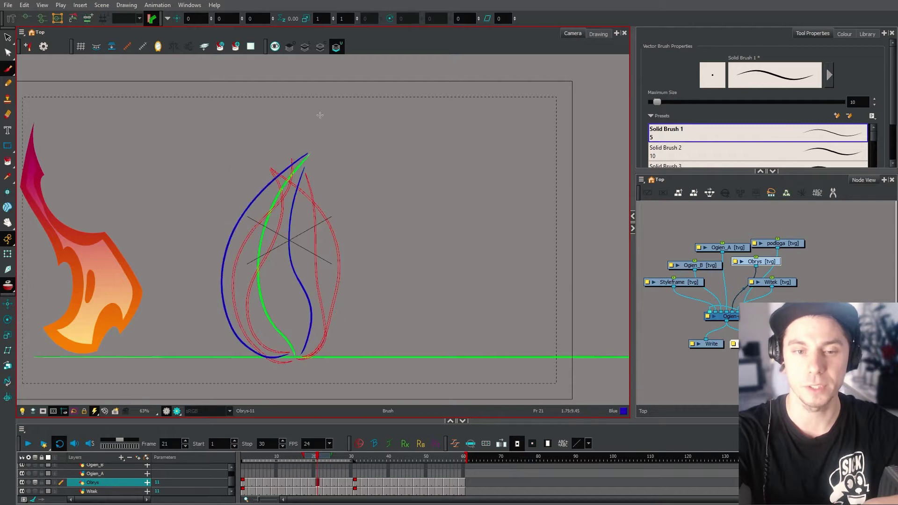
left_click_drag(251, 166, 270, 335)
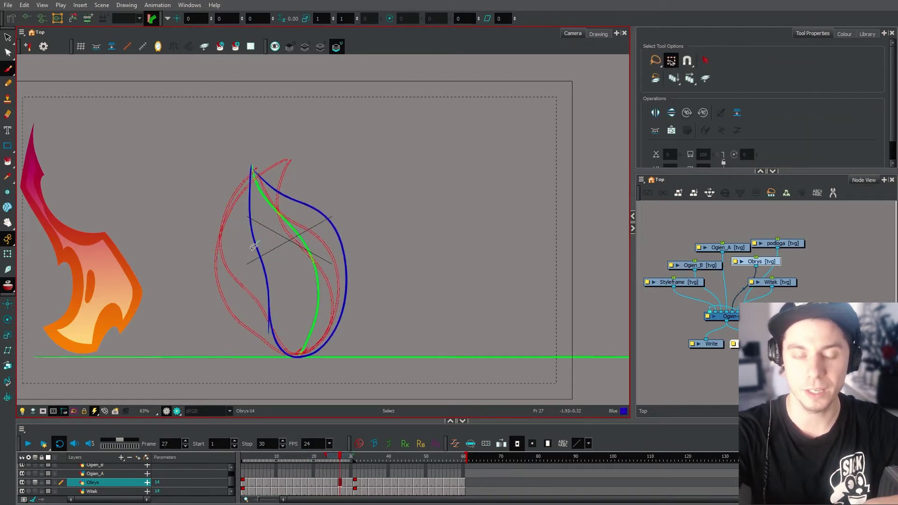
Step: Draw the last blue flame outline of the Obrys loop and play back the animation
key("g")
left_click_drag(246, 168, 300, 358)
left_click_drag(245, 168, 276, 340)
left_click(29, 443)
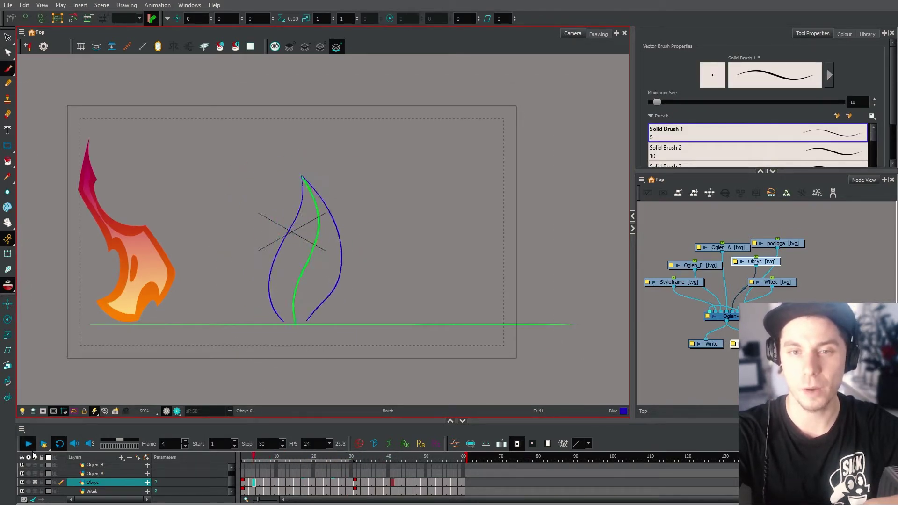
Step: On the Ogien_A layer, sketch a circle around the sample flame's tip and a dark flame with three numbered tips
left_click(790, 283)
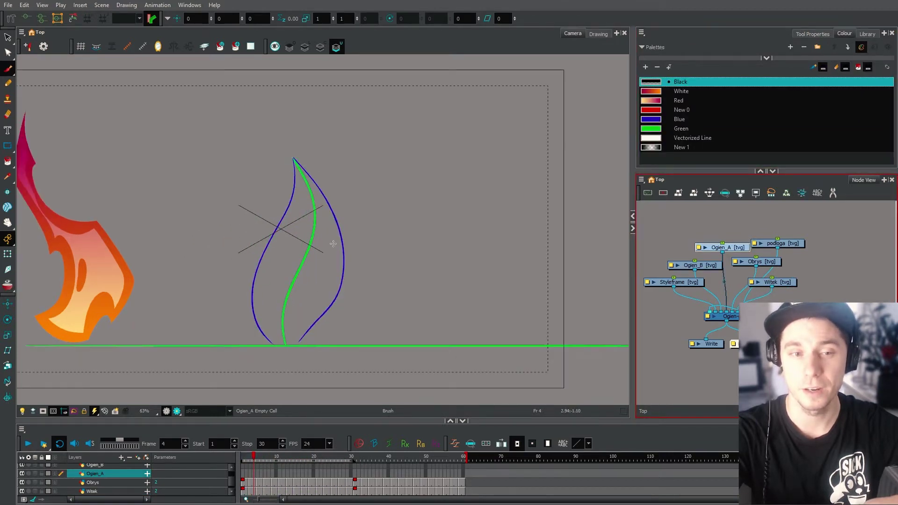
left_click_drag(334, 244, 418, 263)
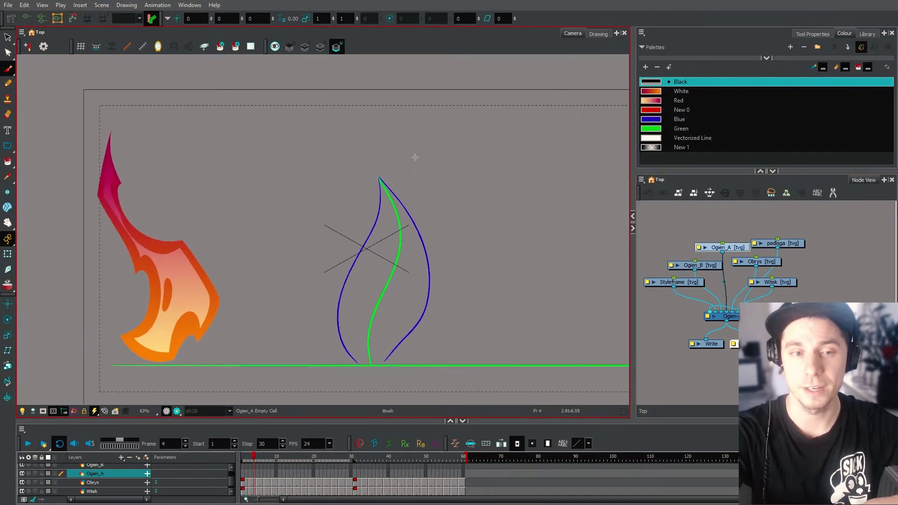
mouse_move(149, 177)
left_mouse_down()
mouse_move(157, 131)
mouse_move(174, 146)
left_mouse_up()
mouse_move(258, 181)
left_mouse_down()
mouse_move(198, 167)
mouse_move(205, 169)
mouse_move(211, 133)
mouse_move(221, 170)
mouse_move(232, 172)
mouse_move(234, 118)
mouse_move(251, 169)
mouse_move(268, 131)
left_mouse_up()
mouse_move(266, 175)
left_mouse_down()
mouse_move(249, 207)
mouse_move(249, 237)
mouse_move(209, 199)
left_mouse_up()
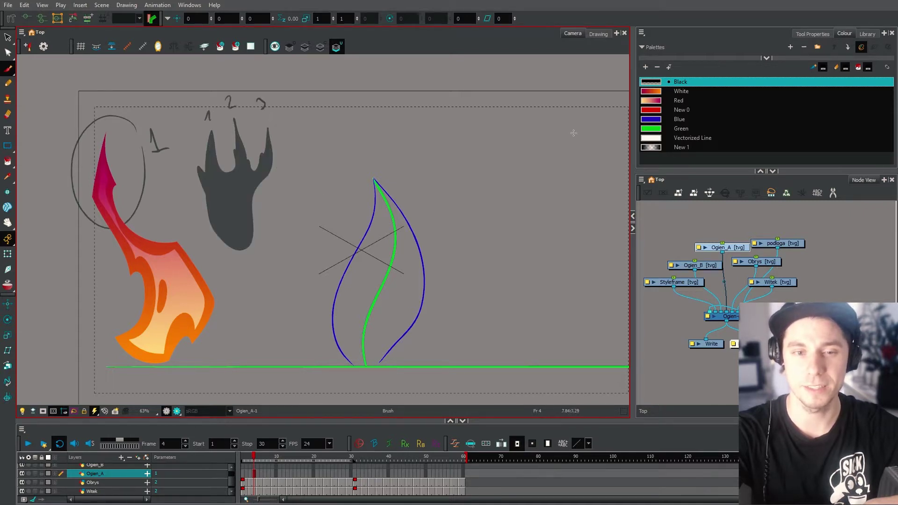
Step: Cross out the three-tipped flame sketch in red and delete the annotations
left_click(680, 109)
left_click_drag(189, 147, 270, 207)
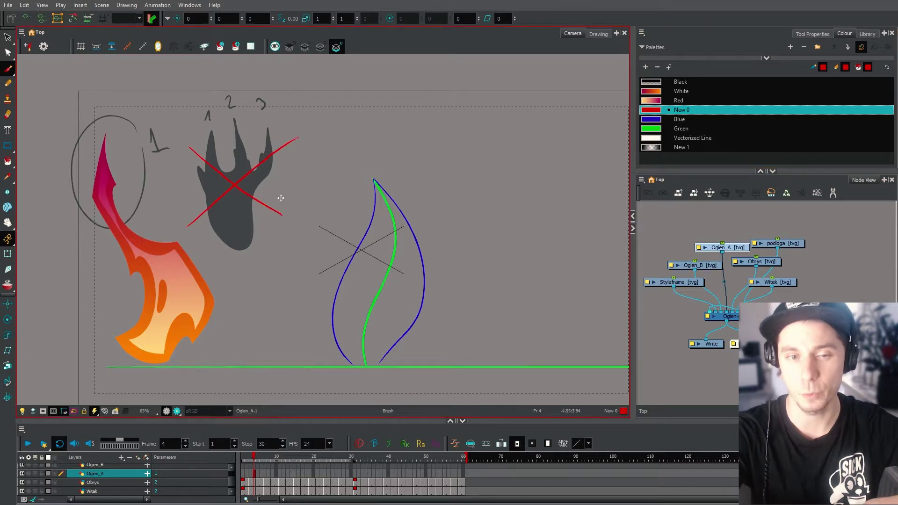
key("alt+s")
left_click_drag(309, 142, 178, 82)
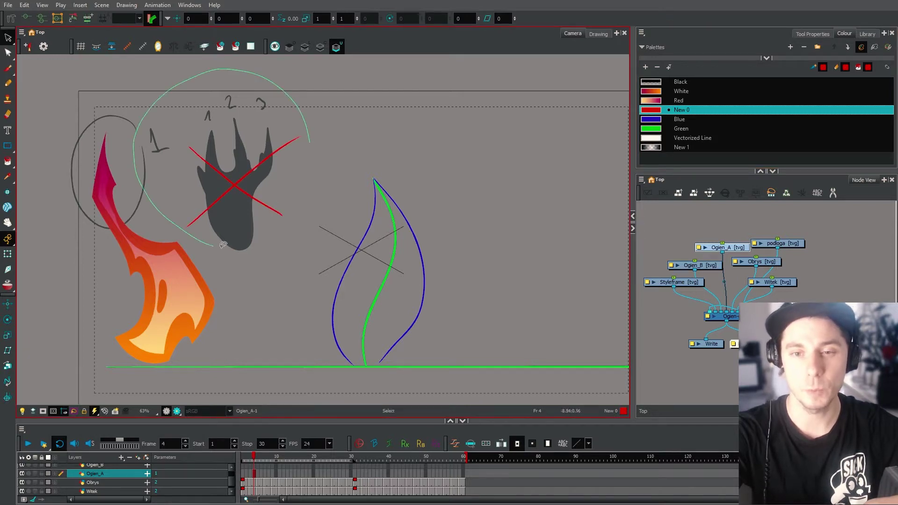
left_click_drag(223, 244, 220, 244)
key("Delete")
key("alt+b")
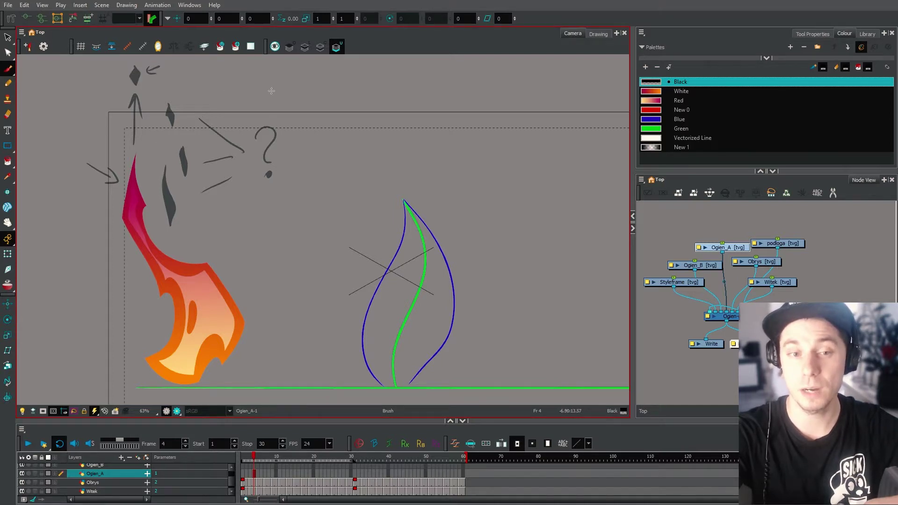
Step: Delete the detached-flame sketches, arrows and question mark around the sample flame
mouse_move(179, 64)
left_mouse_down()
mouse_move(161, 141)
mouse_move(299, 92)
left_mouse_up()
key("Delete")
left_click_drag(473, 176, 394, 148)
Step: Draw and refine Vectorized Line flame silhouettes over the blue outlines on the Ogien_A layer, including frames 1, 3, 7 and 19
key("alt+b")
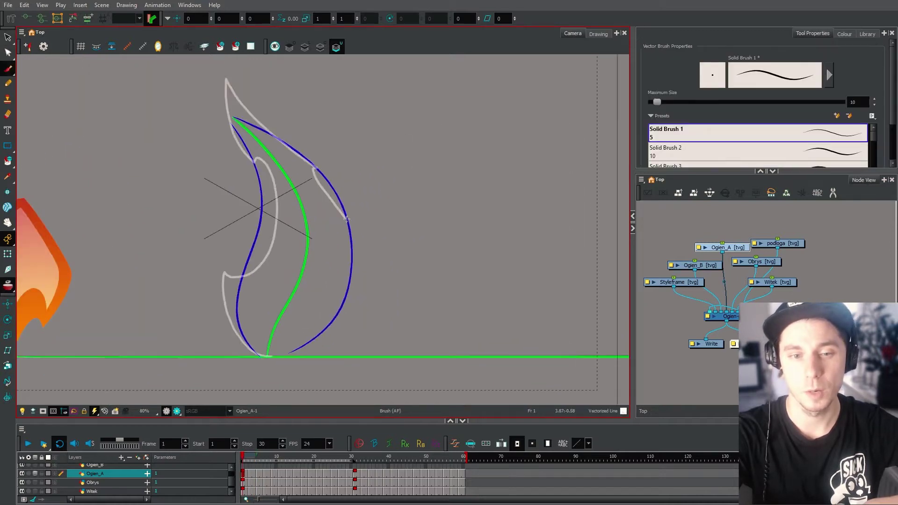
key("alt+s")
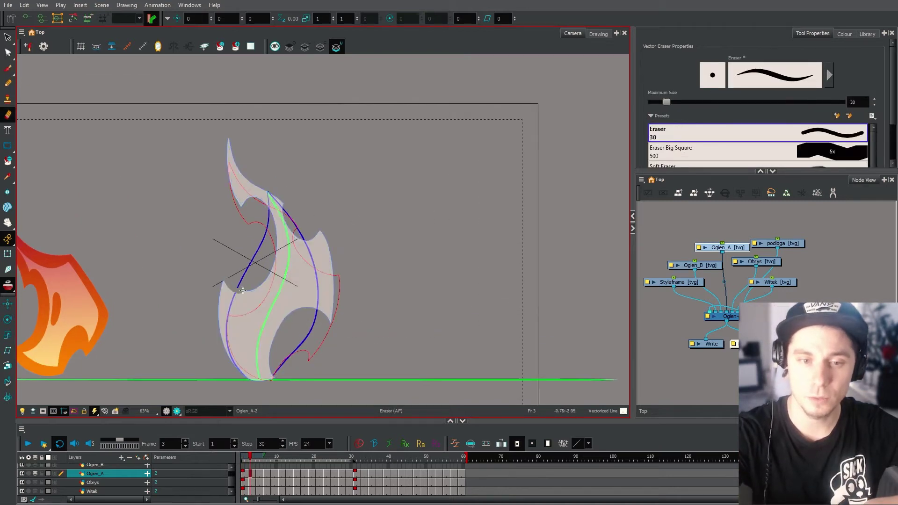
key("2")
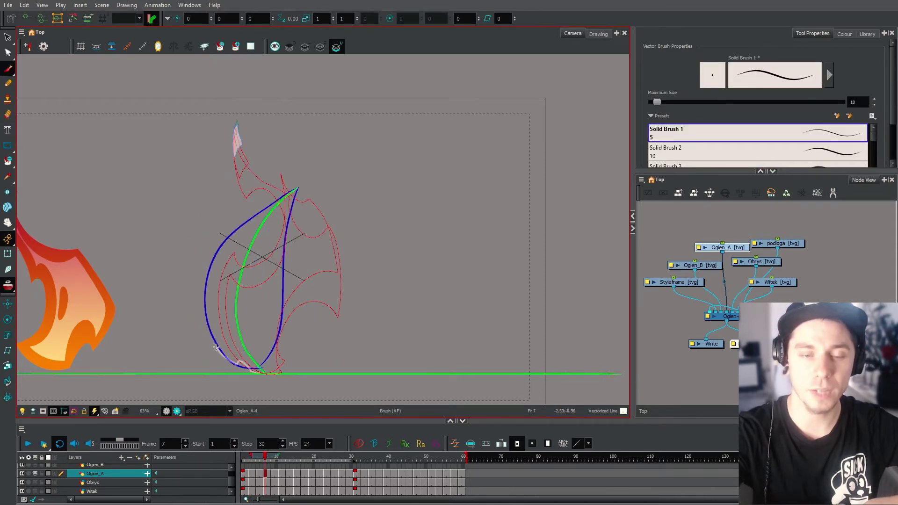
left_click_drag(216, 347, 289, 167)
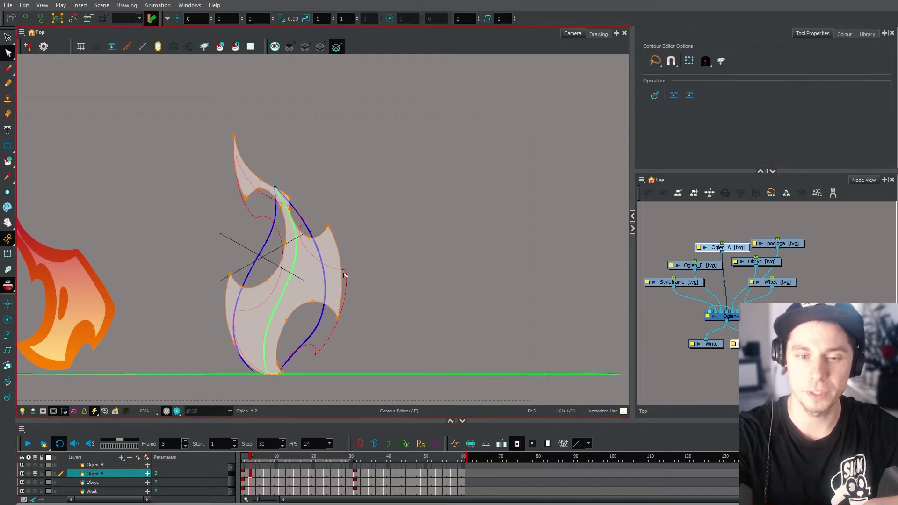
left_click(347, 237)
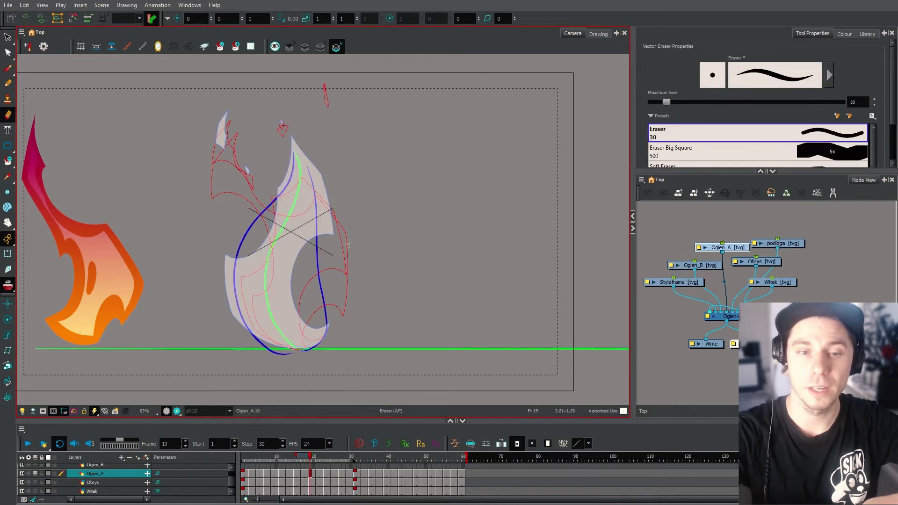
key("alt+q")
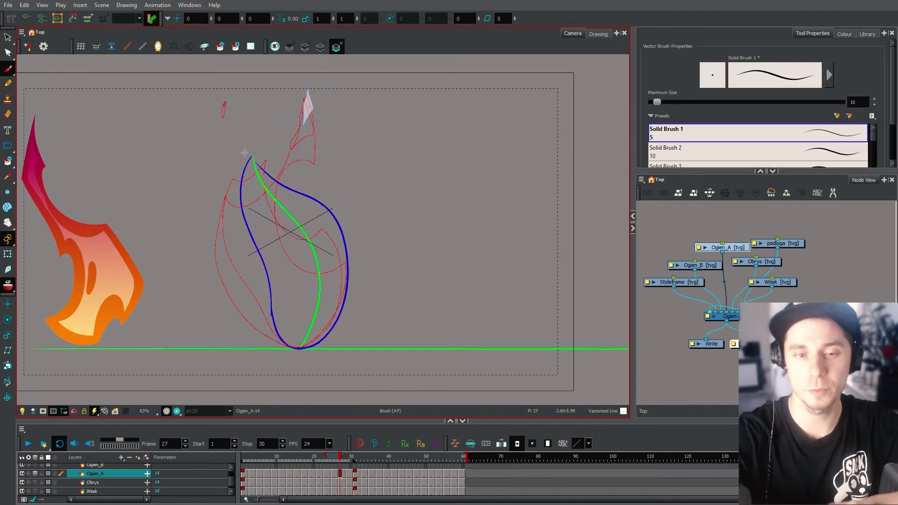
Step: Complete the main flame body on Ogien_A at frame 27 and adjust its contour over the blue outline
key("alt+q")
key("alt+s")
left_click(301, 202)
key("alt+q")
left_click(353, 285)
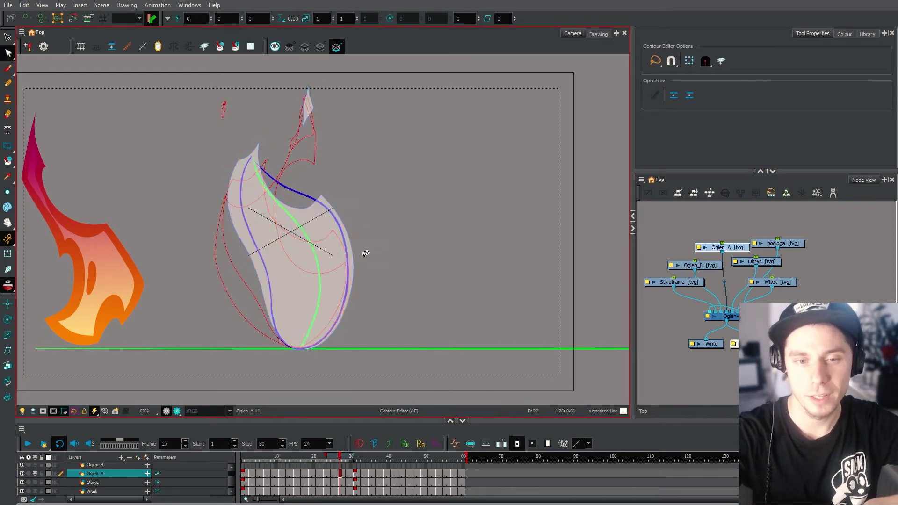
Step: Draw the flame body and small detached tip on Ogien_A at frame 29, and carve the body's edges with the eraser
key("g")
key("alt+b")
left_click_drag(308, 83, 308, 102)
left_click_drag(303, 349, 370, 264)
left_click_drag(370, 264, 337, 206)
left_click(324, 296)
key("alt+e")
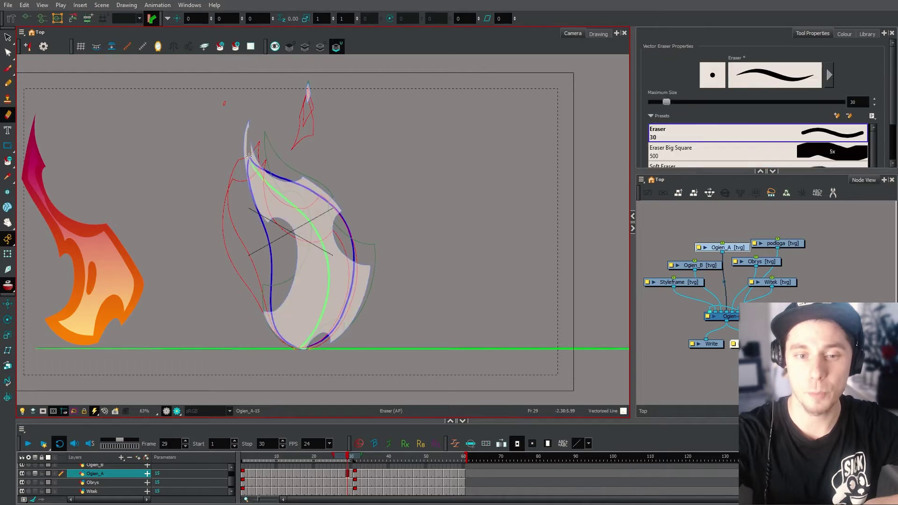
key("alt+q")
Step: Flip through the Ogien_A drawings to check the flame's shape and motion across the loop
key("g")
key("alt+s")
key("g")
key("g")
key("g")
key("g")
key("g")
key("g")
key("g")
key("g")
key("g")
key("g")
key("g")
key("g")
key("g")
key("alt+q")
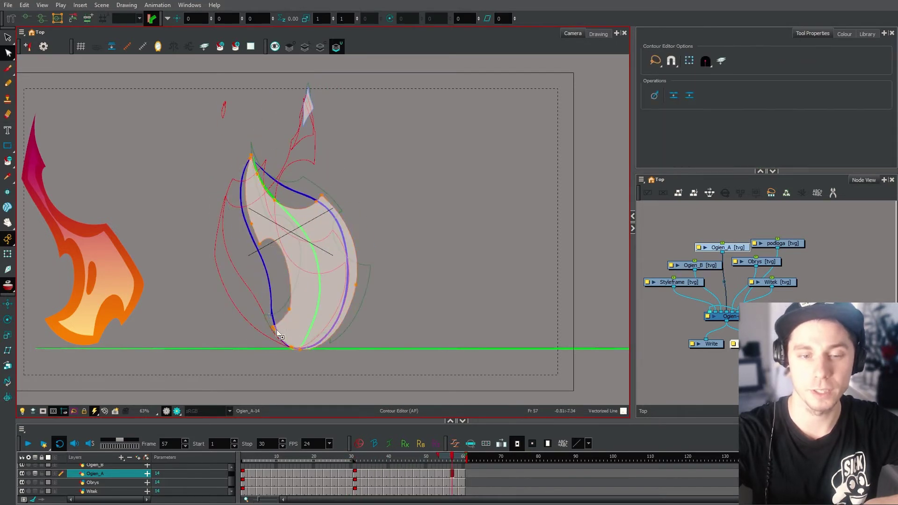
Step: Carve notches into the right edge and base of the flame on Ogien_A at frame 57
key("alt+e")
key("alt+q")
key("alt+e")
key("f")
key("f")
key("g")
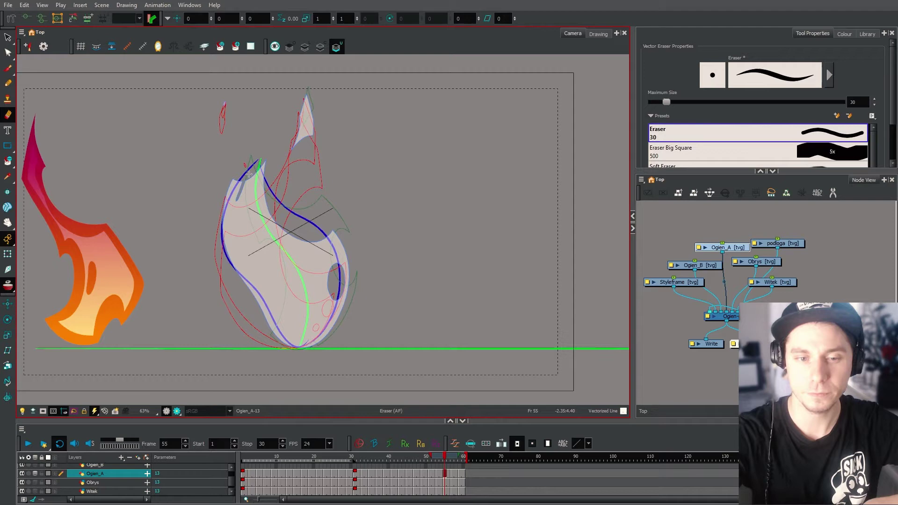
Step: Refine the flame contours on Ogien_A at frames 55 and 53, cutting notches into the lower-left edge
key("alt+q")
key("alt+e")
key("f")
key("g")
key("alt+q")
key("alt+e")
key("f")
left_click_drag(225, 200, 218, 290)
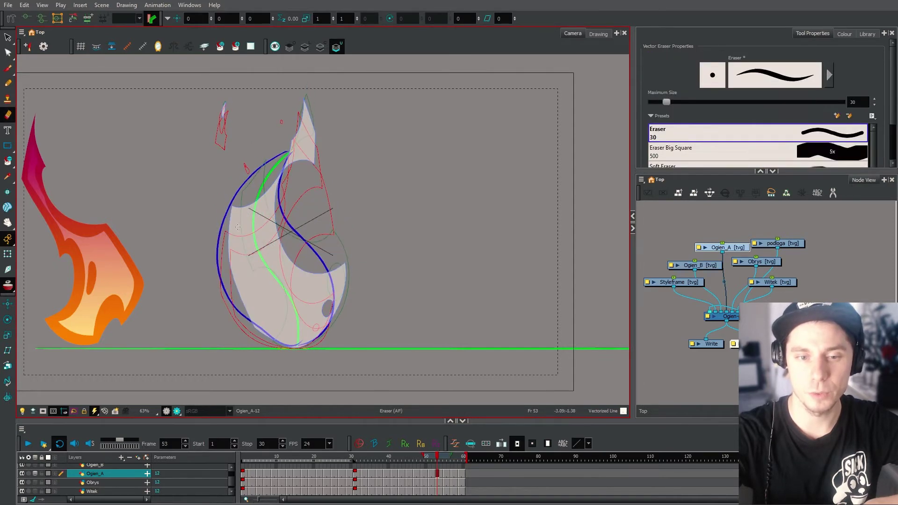
key("f")
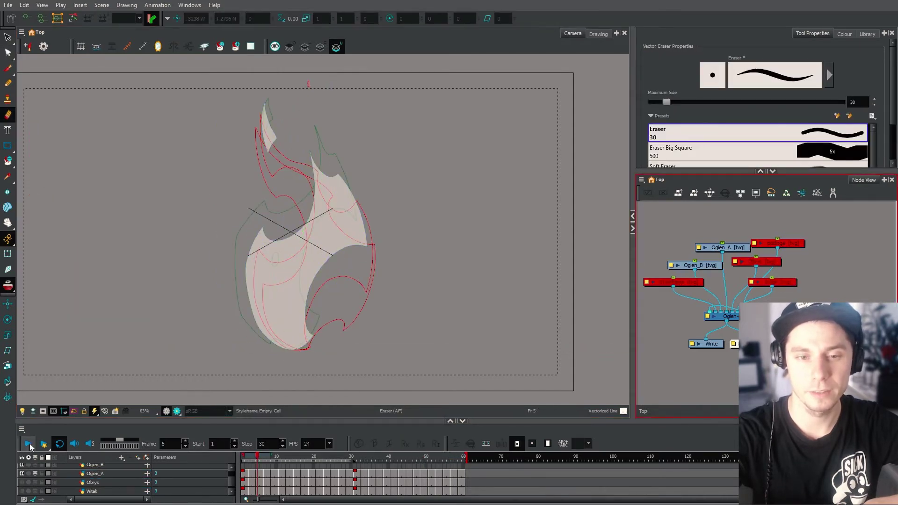
Step: Play the Ogien_A silhouette loop with the guide layers disabled to review the motion
left_click(26, 447)
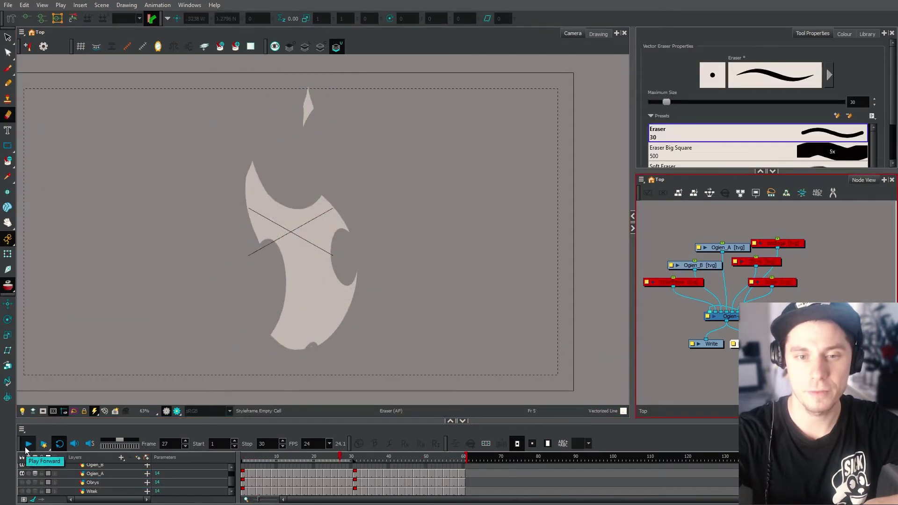
scroll(407, 234, "down", 2)
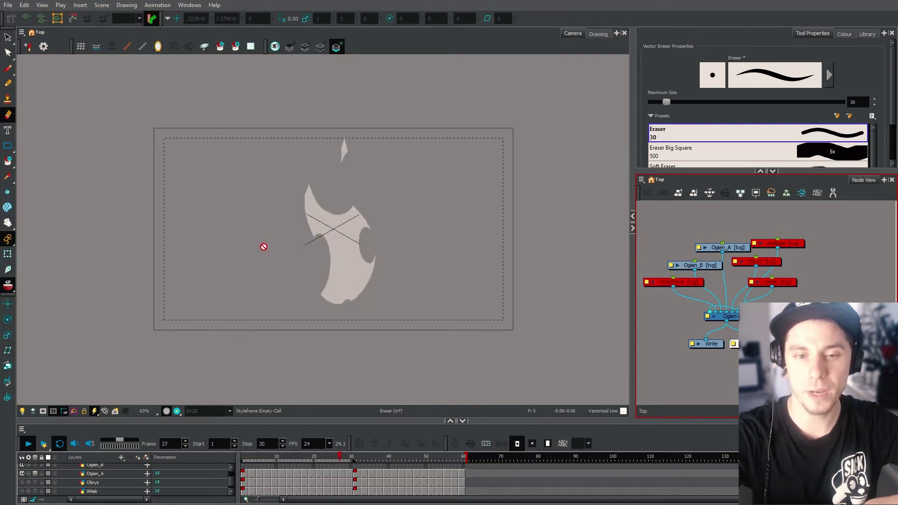
left_click(284, 456)
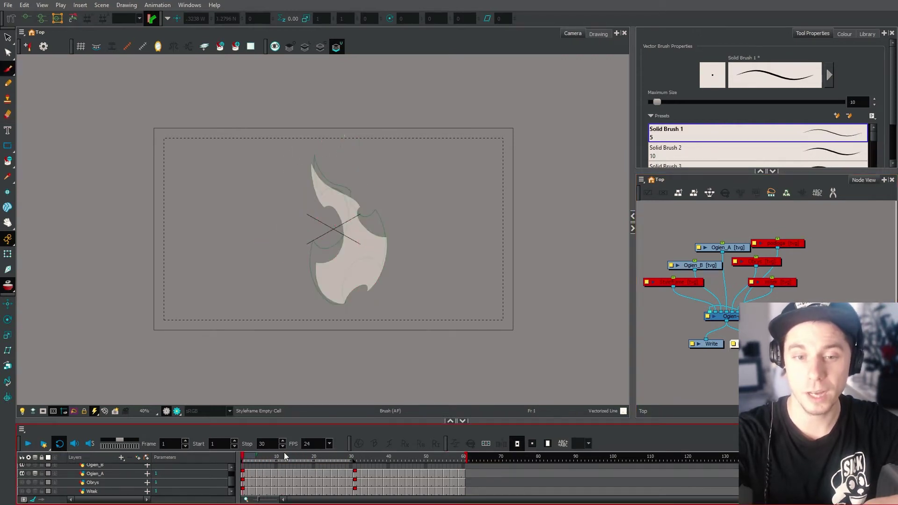
key("comma")
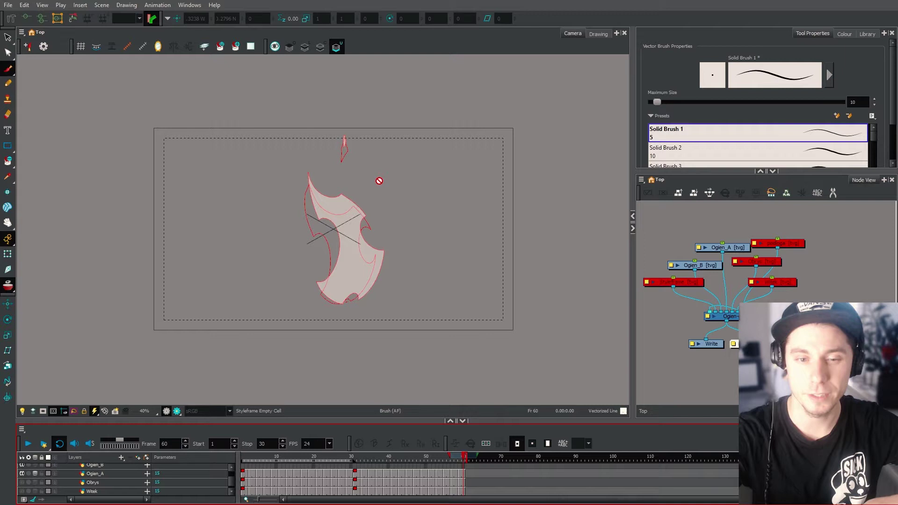
Step: Flip through the Ogien_A drawings across the loop to examine how the silhouettes flow from one to the next
left_click(243, 475)
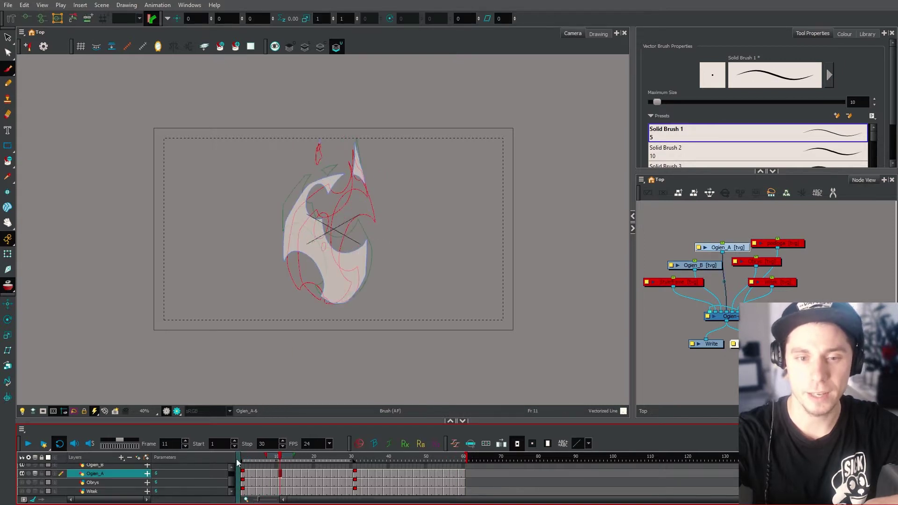
key("g")
scroll(311, 228, "up", 2)
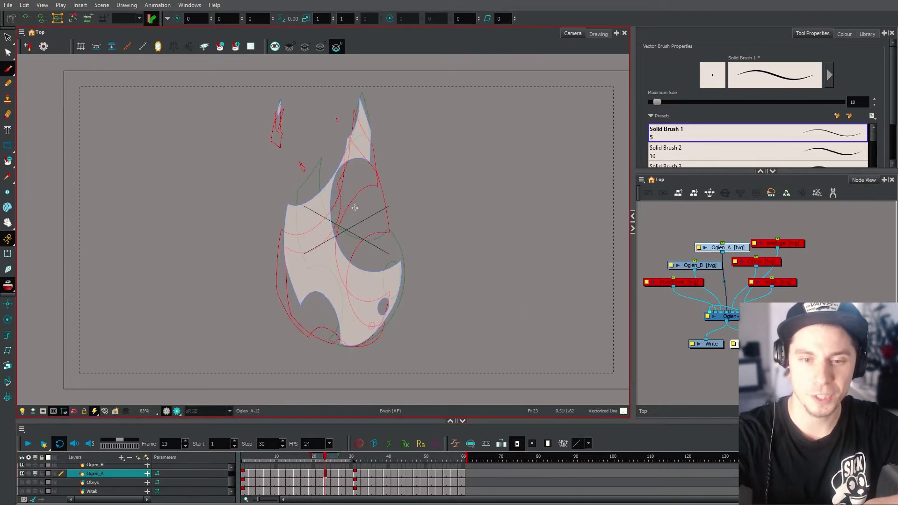
key("f")
key("f")
key("f")
key("g")
key("g")
key("g")
key("g")
key("g")
key("g")
key("g")
key("g")
key("g")
key("g")
key("g")
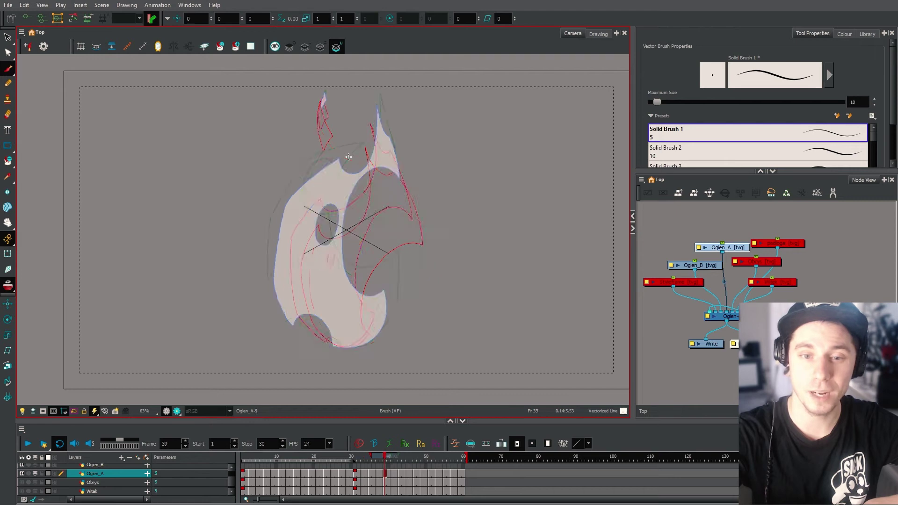
key("f")
key("f")
key("f")
key("f")
key("f")
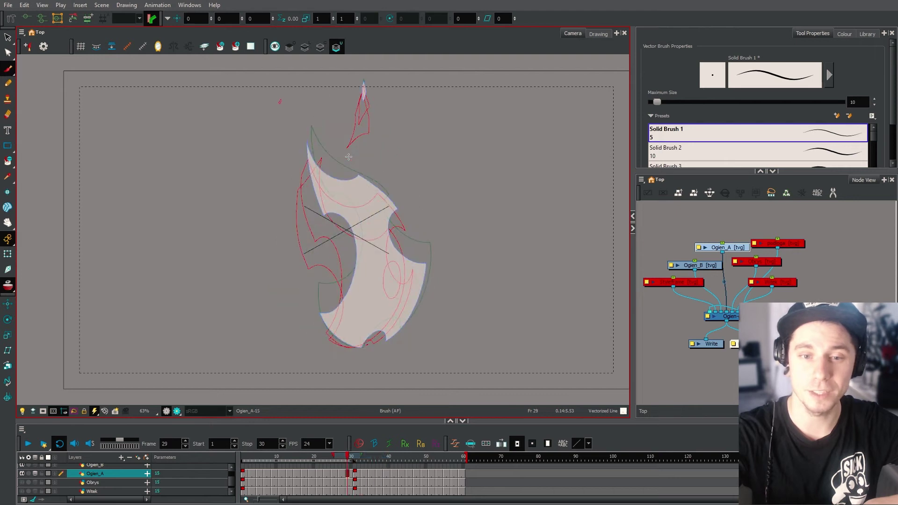
key("g")
key("g")
Step: Pull the right-hand points of the flame outward on Ogien_A at frames 35, 37 and 39 with the Contour Editor
key("alt+q")
left_click(430, 238)
key("g")
left_click_drag(422, 244, 430, 242)
key("g")
key("g")
key("f")
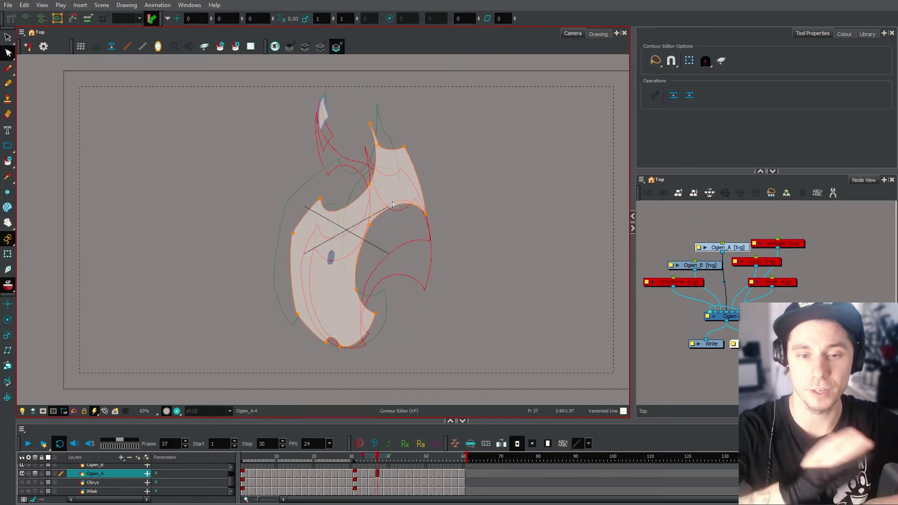
key("f")
left_click_drag(418, 104, 391, 148)
key("g")
key("g")
key("f")
key("f")
key("f")
key("g")
key("g")
key("g")
Step: Extend the detached right-hand tip at frame 41 and brush its shrinking remnants on the following Ogien_A drawings
key("period")
key("period")
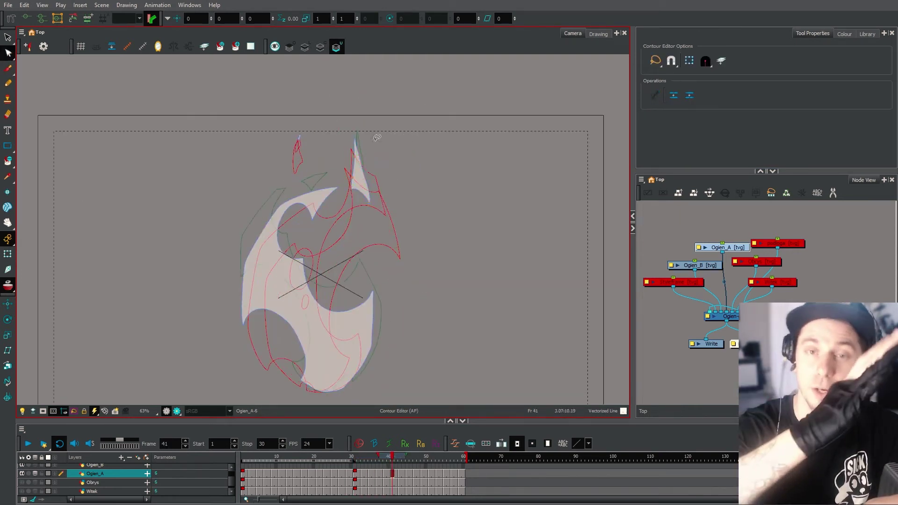
key("period")
key("alt+e")
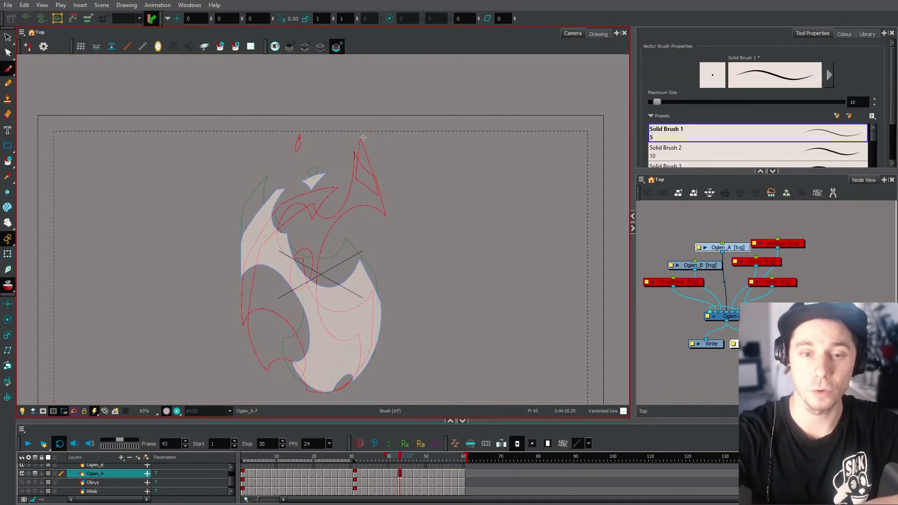
key("period")
key("2")
key("2")
key("g")
key("g")
key("alt+b")
key("g")
key("g")
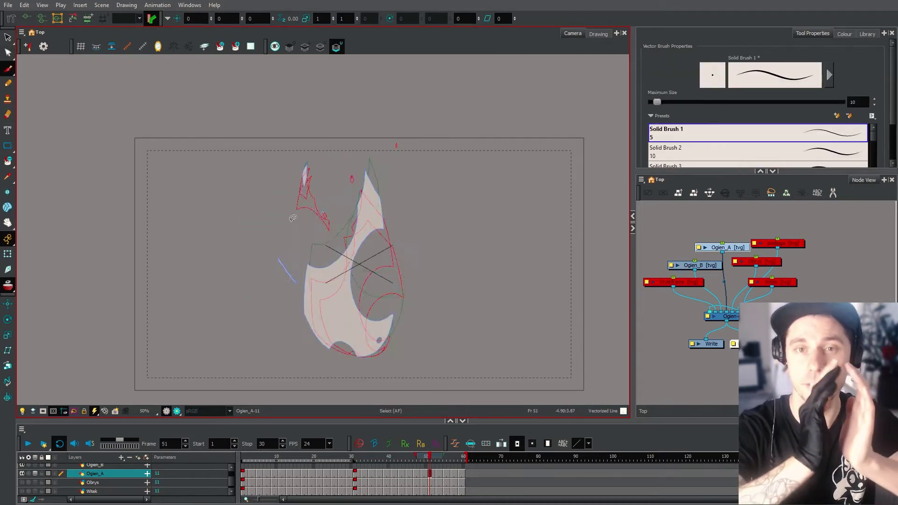
Step: Reshape the upper-left contour of the flame on Ogien_A at frames 55 and 57, broadening the pointed end
key("g")
key("alt+q")
left_click(306, 241)
key("period")
key("period")
left_click(318, 229)
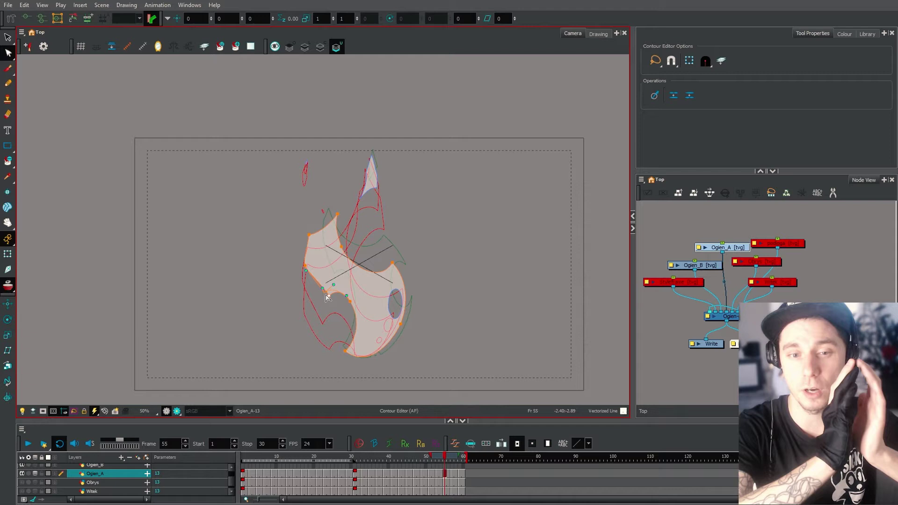
key("period")
key("period")
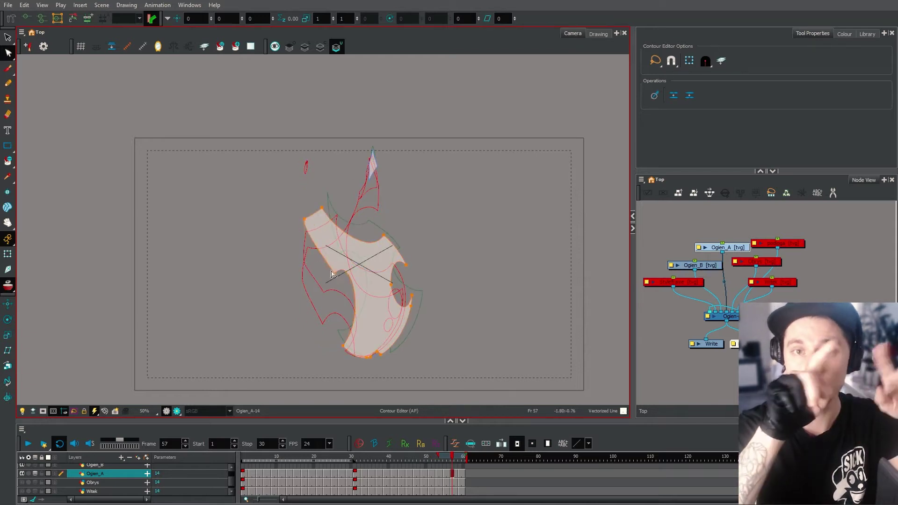
Step: Extend the flame's upper-left lobe farther outward at frames 55 and 57, and carve the edge beneath it
key("comma")
key("comma")
key("period")
key("period")
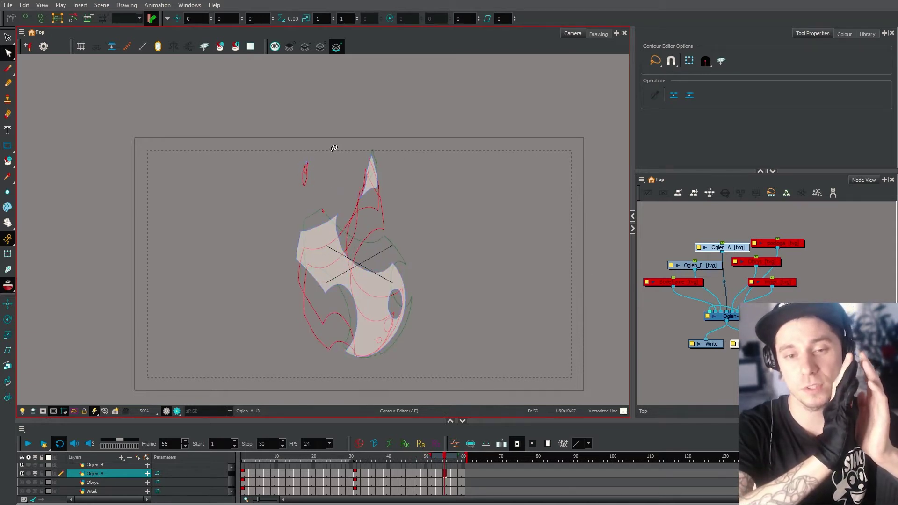
key("f")
key("alt+e")
key("g")
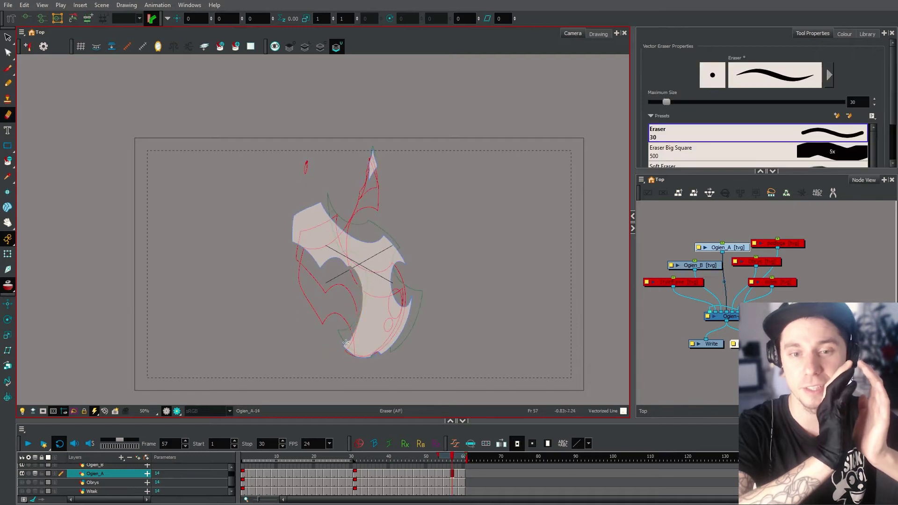
Step: Shape the upper-left lobe at frame 59 into a protruding tongue with a thin neck using the brush, eraser and Contour Editor
key("alt+q")
key("g")
key("alt+b")
key("f")
key("f")
key("alt+e")
key("g")
key("alt+q")
key("g")
key("alt+e")
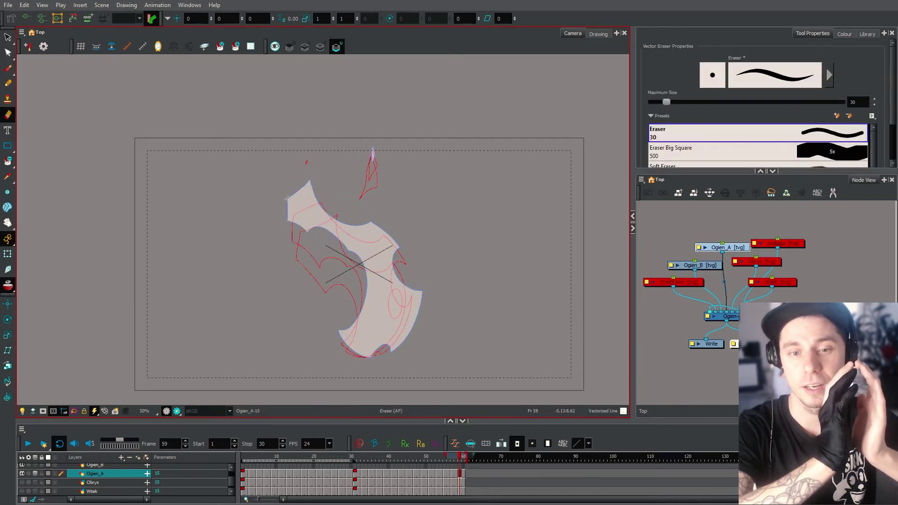
key("f")
key("g")
Step: Draw a detached upper-left wisp on Ogien_A at frames 31 and 33, and trim the main flame body away from it
left_click(355, 456)
key("alt+b")
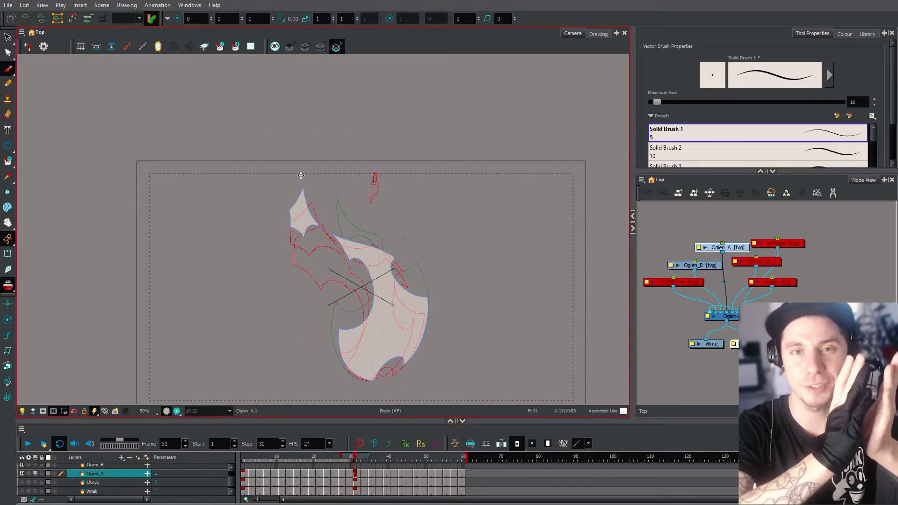
key("period")
key("period")
key("period")
key("period")
key("period")
key("period")
key("period")
key("period")
key("2")
key("f")
key("f")
key("f")
key("alt+s")
key("f")
key("alt+e")
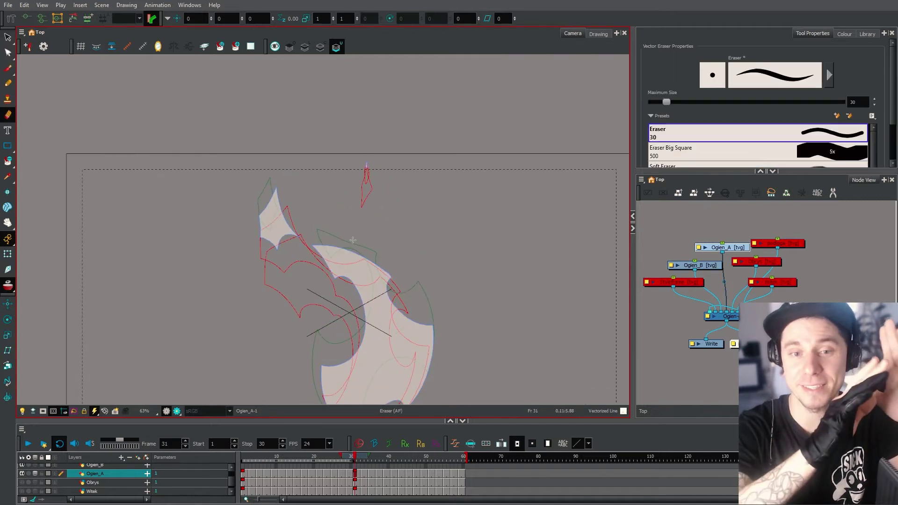
Step: Continue the detached wisp through the following Ogien_A drawings up to frame 41, brushing and erasing it into smaller pieces
key("g")
key("alt+s")
key("g")
key("g")
key("g")
key("alt+b")
key("f")
left_click_drag(314, 196, 331, 229)
key("g")
left_click_drag(318, 190, 322, 209)
key("g")
Step: Play the flame loop with the whole camera frame in view to check the added wisps
key("1")
key("1")
key("1")
left_click(29, 444)
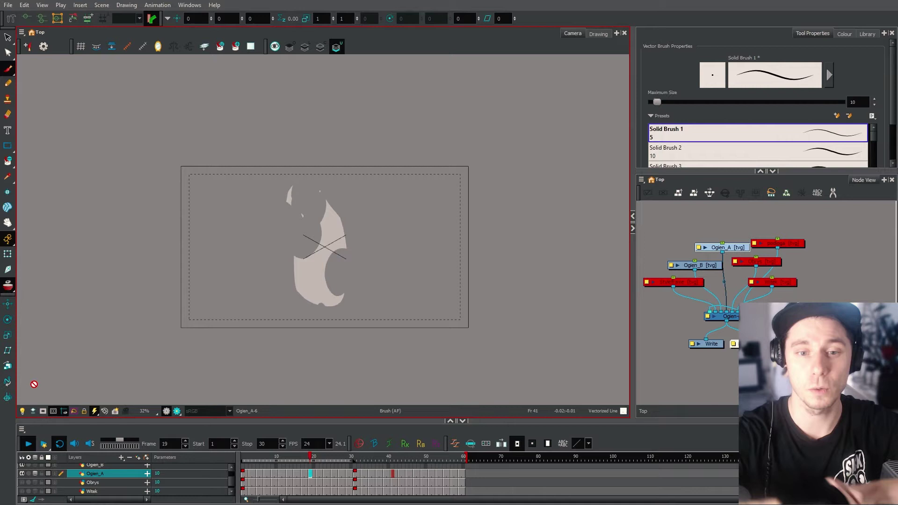
left_click(29, 444)
key("2")
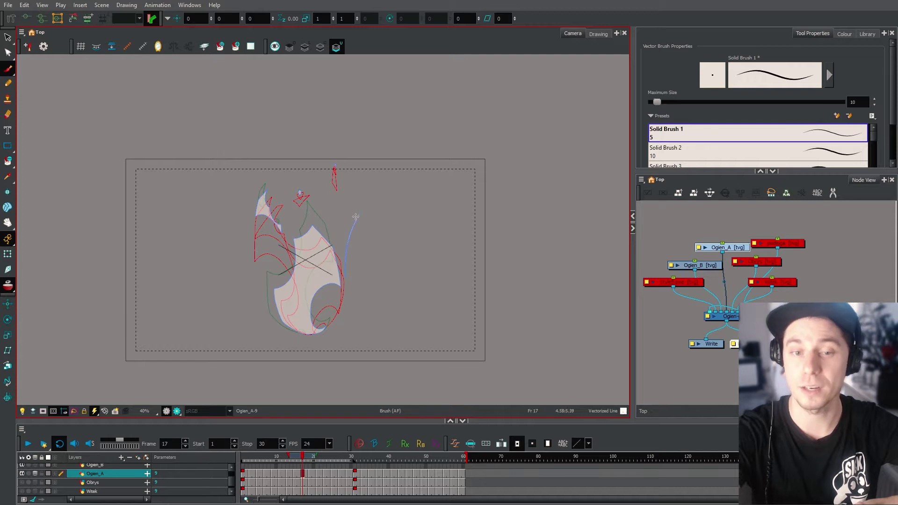
key("f")
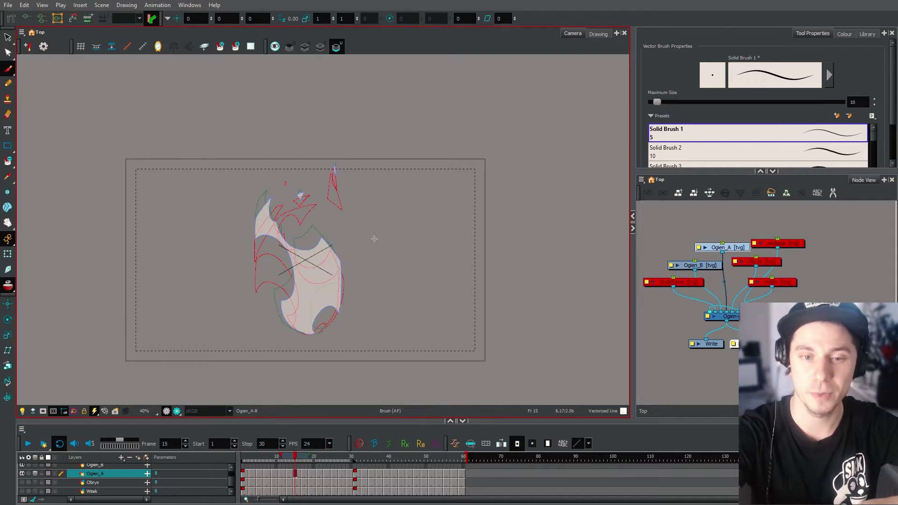
key("g")
key("f")
key("f")
key("g")
key("g")
left_click_drag(374, 255, 359, 270)
Step: Pull the right edge and corner of the flame body outward on Ogien_A at frames 17 and 19 with the Contour Editor
key("2")
key("2")
key("alt+q")
key("g")
key("g")
key("g")
key("f")
key("f")
key("f")
key("f")
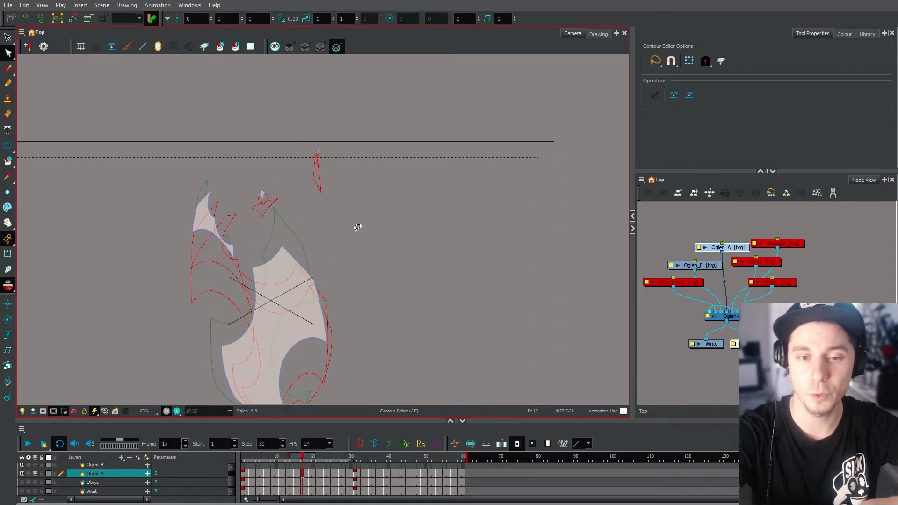
key("g")
left_click(321, 280)
key("g")
left_click_drag(315, 303, 332, 300)
left_click_drag(301, 243, 321, 244)
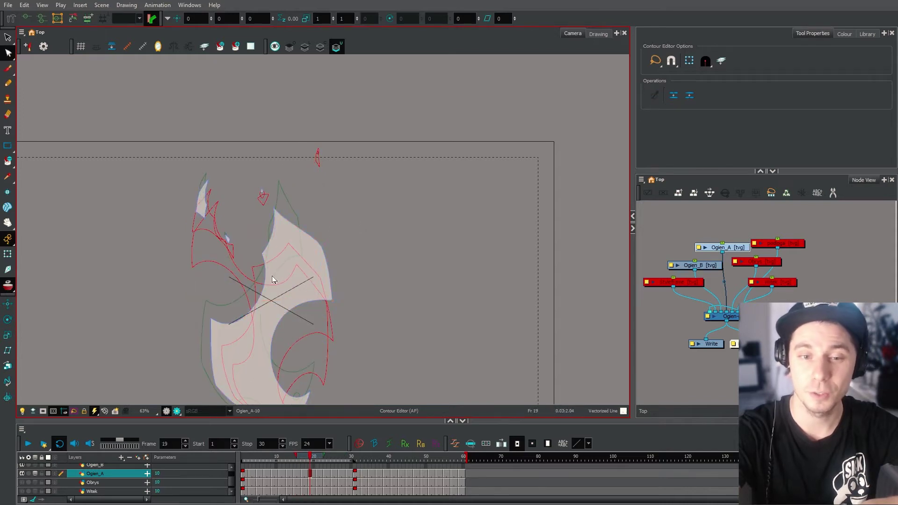
Step: Adjust the left notch and the tip of the upper flame tongue on Ogien_A at frame 19 with the Contour Editor
left_click_drag(262, 253, 270, 251)
key("f")
key("f")
key("g")
key("g")
left_click_drag(274, 206, 278, 207)
Step: Pull the right tip and right corner of the flame body outward on the Ogien_A drawings at frames 15, 11 and 13
key("comma")
key("comma")
key("comma")
key("comma")
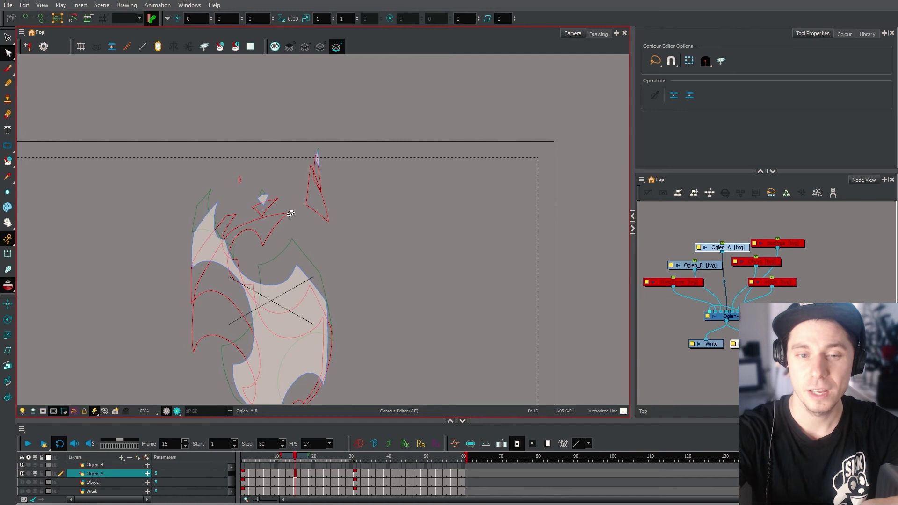
left_click_drag(301, 268, 310, 263)
key("f")
key("f")
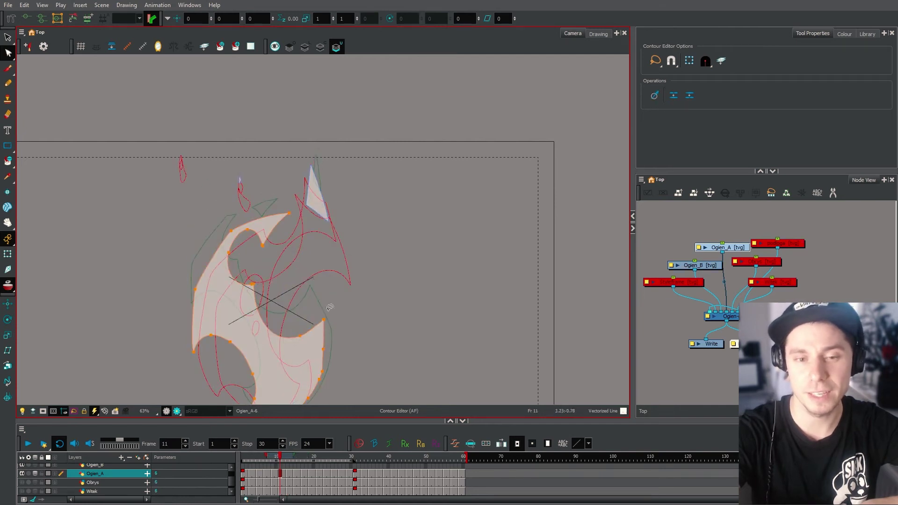
left_click_drag(323, 318, 324, 320)
key("g")
left_click_drag(311, 286, 317, 292)
key("g")
key("g")
Step: Pull the left edge of the upper flame tip inward on Ogien_A at frame 17 and select the body contour at frame 21
key("f")
key("f")
key("g")
key("g")
left_click_drag(275, 249, 273, 254)
key("g")
key("period")
key("period")
left_click(256, 309)
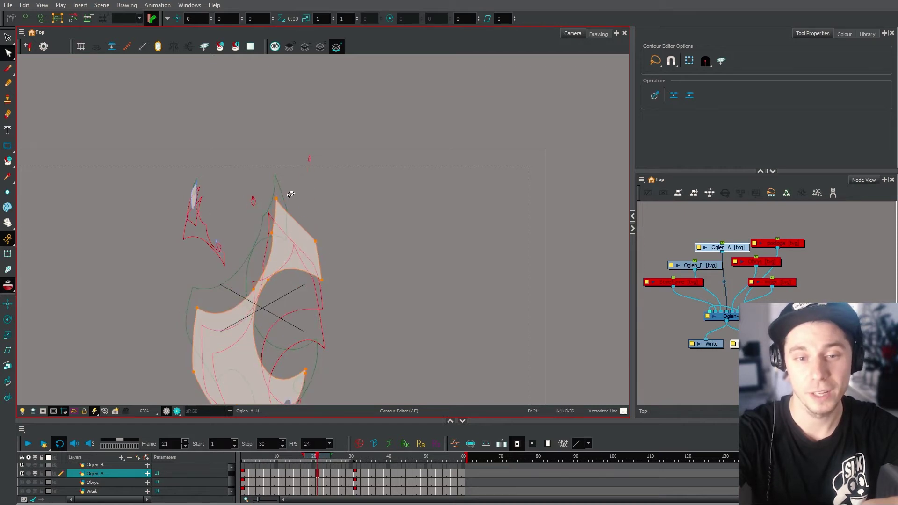
Step: Brush a curved detached wisp above the right side of the flame body on Ogien_A at frame 23
key("period")
key("period")
key("alt+e")
key("comma")
key("comma")
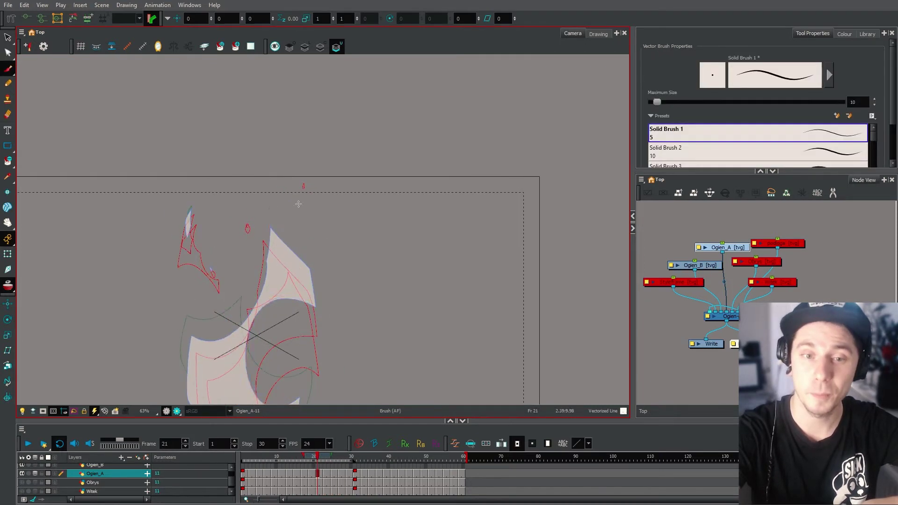
key("alt+b")
key("period")
key("period")
left_click_drag(271, 250, 281, 273)
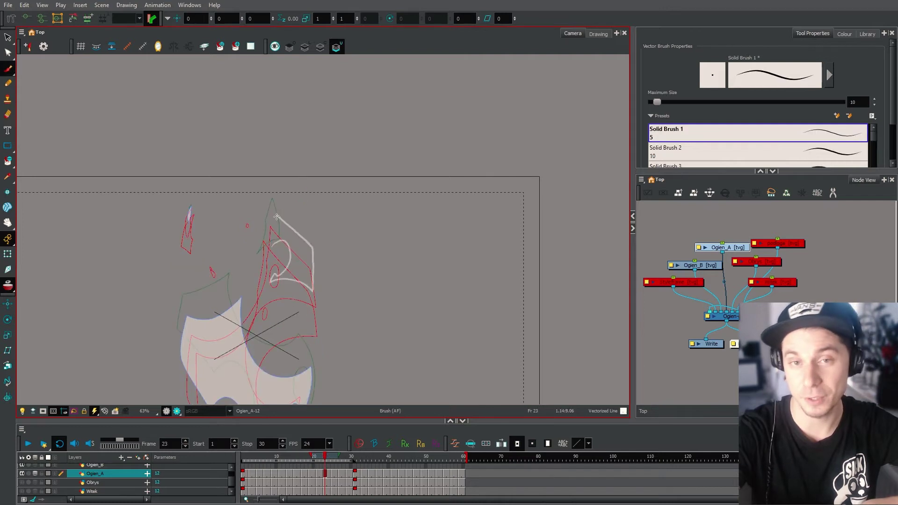
left_click_drag(276, 217, 272, 246)
Step: Continue the detached right-hand wisp through the following Ogien_A drawings up to frame 29, brushing and erasing it into smaller pieces
key("alt+e")
key("alt+s")
key("f")
key("f")
key("g")
key("g")
key("g")
key("g")
key("g")
key("g")
mouse_move(281, 162)
left_mouse_down()
mouse_move(269, 185)
mouse_move(297, 200)
left_mouse_up()
key("alt+b")
key("comma")
key("comma")
key("comma")
key("comma")
key("g")
key("alt+e")
key("f")
key("alt+b")
key("g")
Step: Play the flame loop with the whole camera frame in view to check the right-hand wisp
key("1")
key("shift+Return")
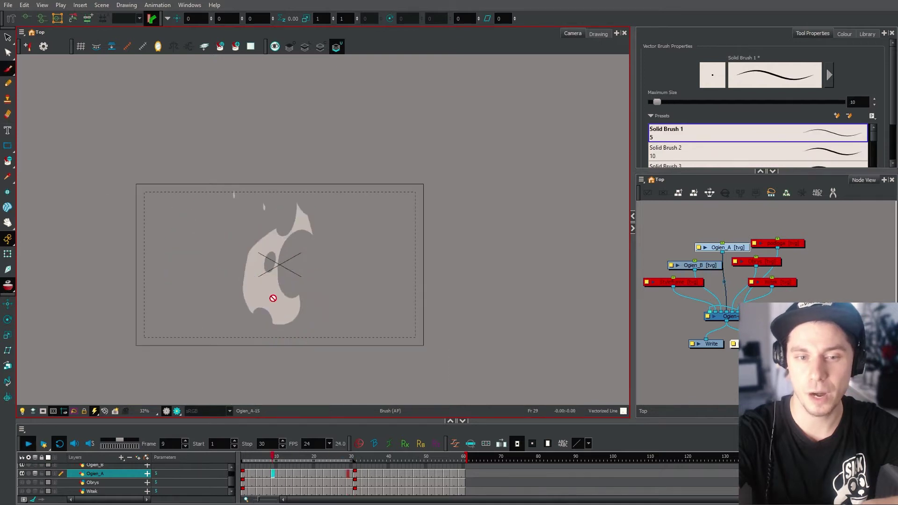
scroll(310, 213, "up", 3)
key("Return")
Step: Step through the Ogien_A drawings between frames 15 and 25 and select the detached right-hand wisp at frame 25
key("alt+q")
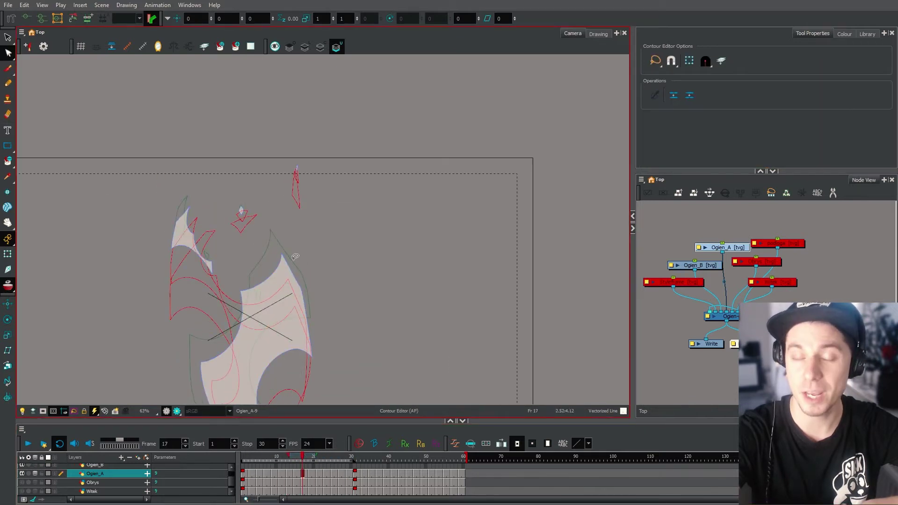
key("g")
key("g")
key("f")
key("f")
key("f")
key("g")
key("g")
key("g")
key("g")
key("g")
key("alt+s")
left_click(297, 206)
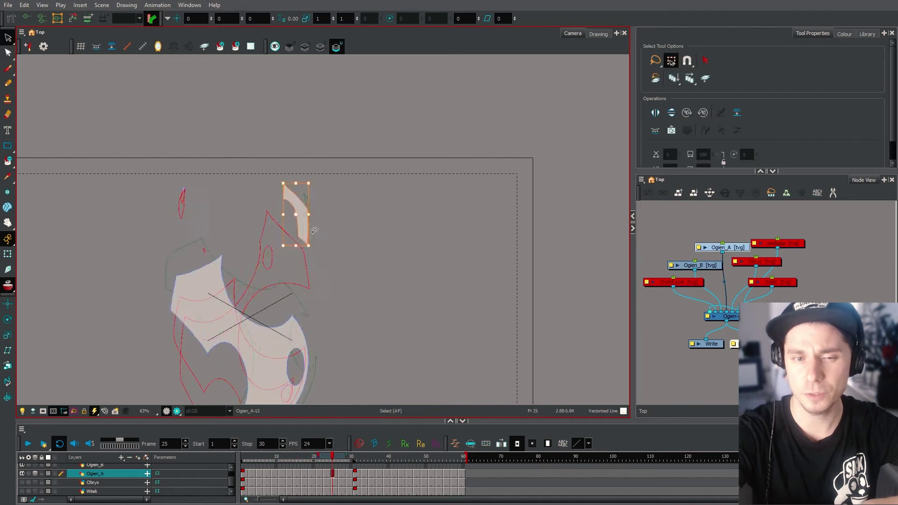
Step: Redraw the detached right-hand wisp on Ogien_A at frame 23 as a wider curved piece with the brush
key("f")
key("f")
key("f")
key("f")
key("alt+b")
mouse_move(312, 276)
left_mouse_down()
mouse_move(265, 218)
mouse_move(273, 249)
left_mouse_up()
key("g")
key("g")
key("g")
key("alt+e")
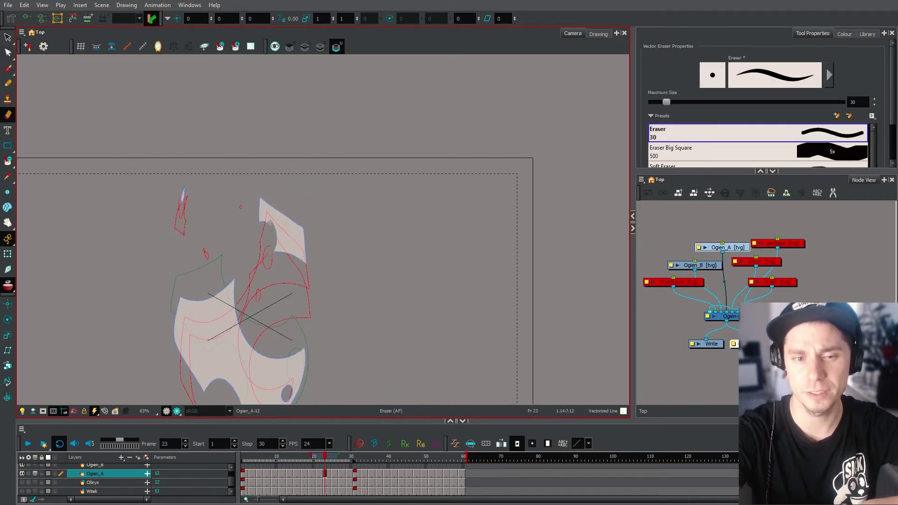
Step: Redraw the right-hand wisp as smaller pieces on the Ogien_A drawings following frame 23, comparing them with the neighbouring drawings up to frame 29
key("alt+b")
left_click_drag(297, 212, 307, 219)
key("g")
key("g")
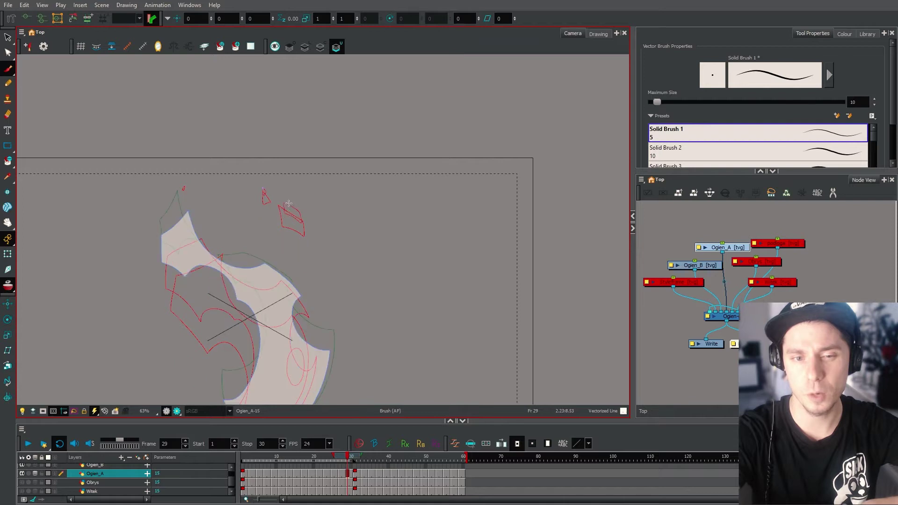
key("f")
key("f")
key("alt+e")
key("g")
key("g")
Step: Play the complete Ogien_A flame loop to check the reworked wisps, and stop the playback
scroll(314, 167, "down", 4)
left_click(28, 444)
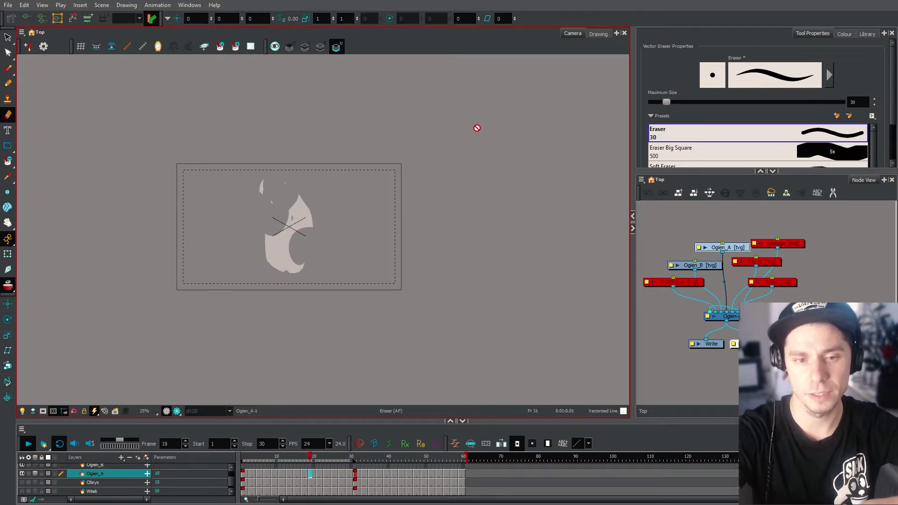
left_click(29, 443)
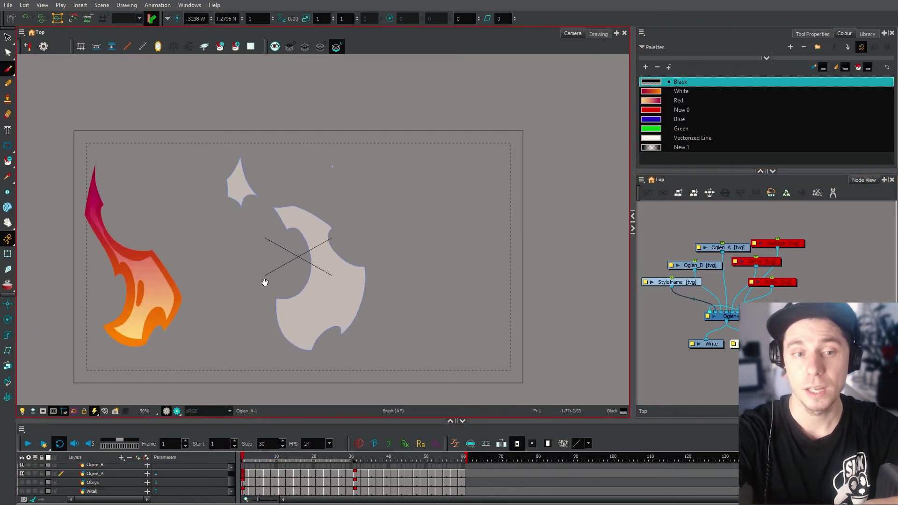
Step: Lasso the annotation strokes drawn over the coloured flame on the Styleframe layer and clear them
scroll(63, 275, "up", 1)
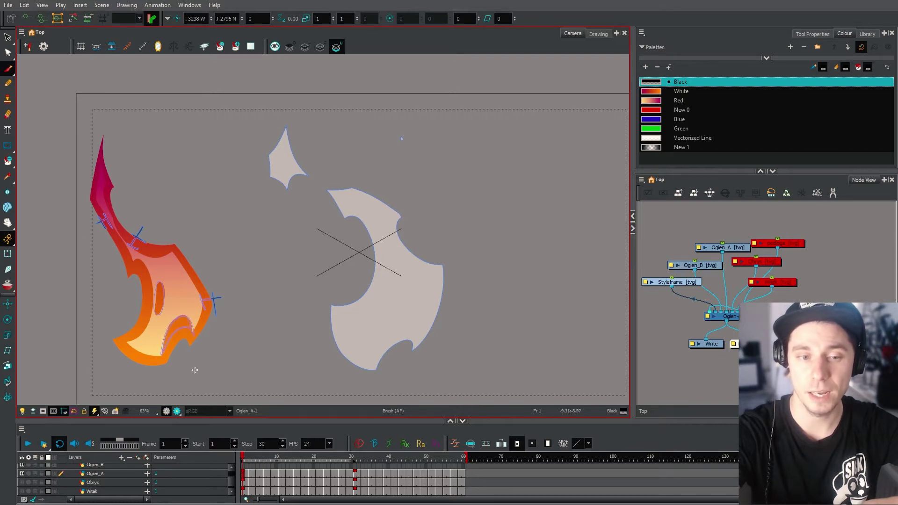
key("alt+s")
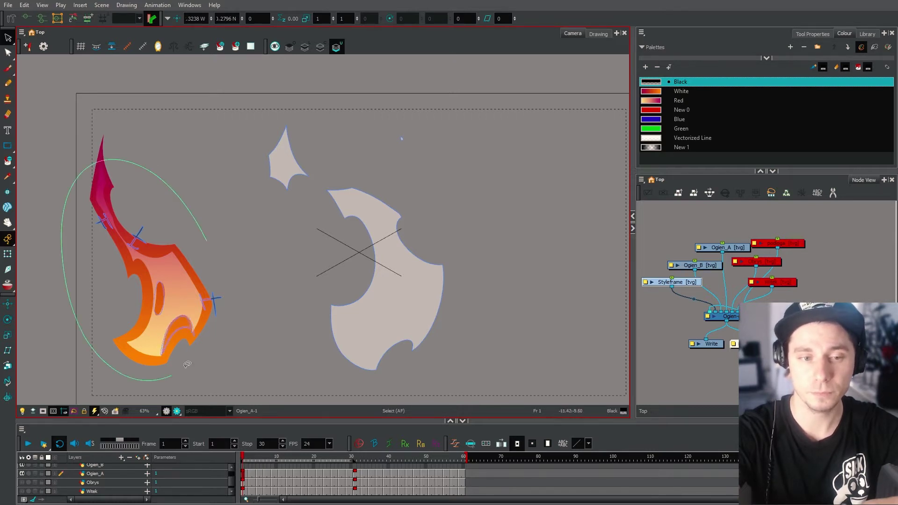
left_click(568, 257)
left_click(444, 322)
Step: Fill frames 1 to 30 of the Ogien_B layer with a sequence of drawings held for two frames each
left_click_drag(523, 292, 472, 283)
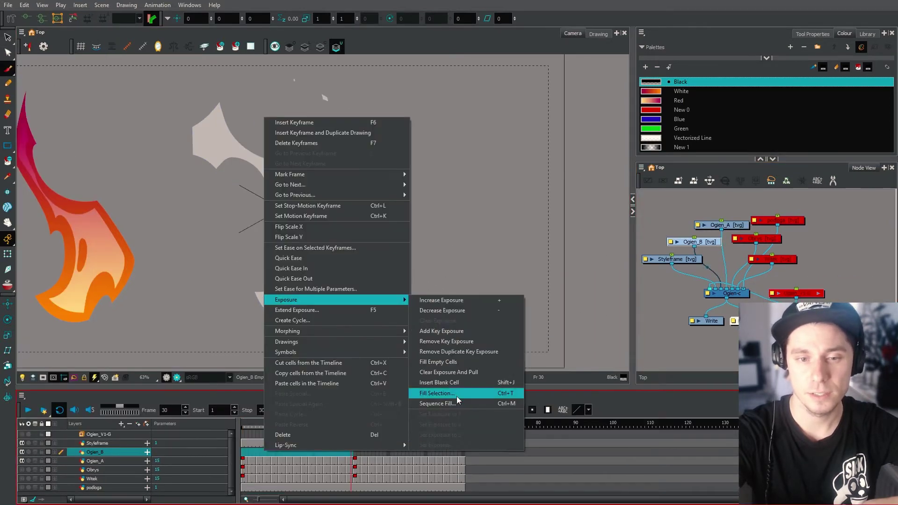
left_click(457, 396)
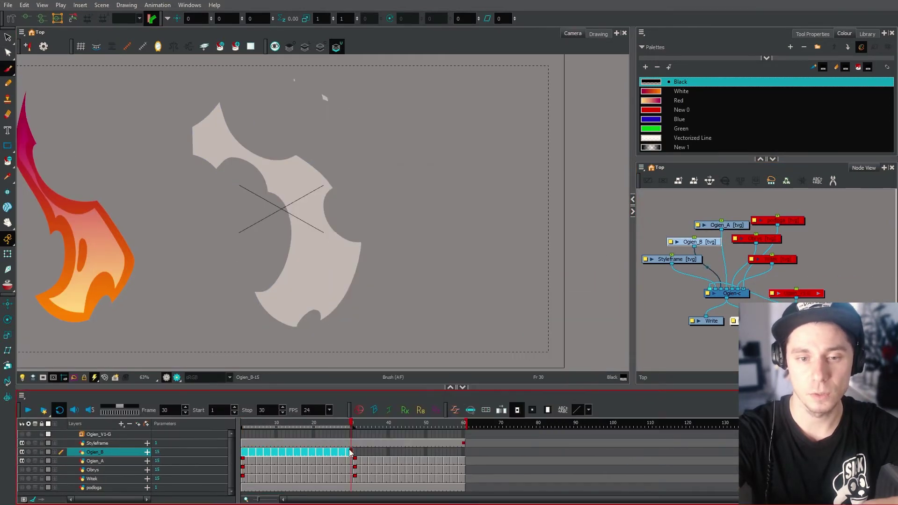
Step: Draw a black inner shape following the main flame body on Ogien_B at frame 1 and trim its edges with the eraser
key("alt+b")
mouse_move(304, 390)
left_mouse_down()
mouse_move(321, 238)
mouse_move(351, 322)
mouse_move(304, 390)
left_mouse_up()
key("alt+e")
mouse_move(304, 390)
left_mouse_down()
mouse_move(367, 347)
mouse_move(390, 276)
left_mouse_up()
mouse_move(391, 276)
left_mouse_down()
mouse_move(342, 260)
mouse_move(326, 202)
left_mouse_up()
mouse_move(329, 201)
left_mouse_down()
mouse_move(283, 175)
mouse_move(264, 329)
left_mouse_up()
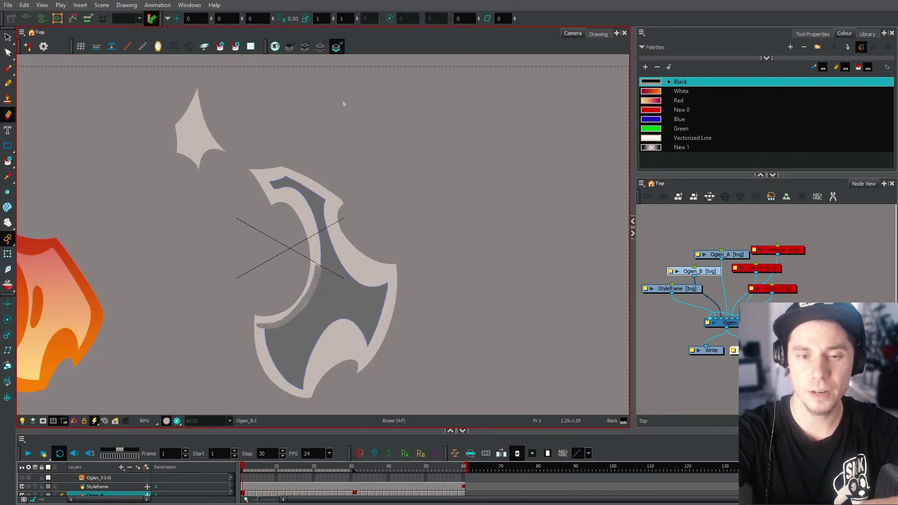
Step: Draw a small inner shape inside the detached upper-left wisp on Ogien_B at frame 1 and trim it with the eraser
key("alt+b")
left_click_drag(196, 110, 194, 151)
key("alt+e")
left_click_drag(194, 152, 200, 136)
Step: Continue the inner shape of the detached upper-left wisp on the next Ogien_B drawings, comparing neighbouring frames around frame 3
key("g")
key("alt+o")
key("g")
mouse_move(186, 89)
left_mouse_down()
mouse_move(187, 120)
mouse_move(178, 99)
left_mouse_up()
key("alt+b")
key("h")
key("g")
key("g")
key("f")
left_click(695, 271)
key("f")
key("f")
key("alt+b")
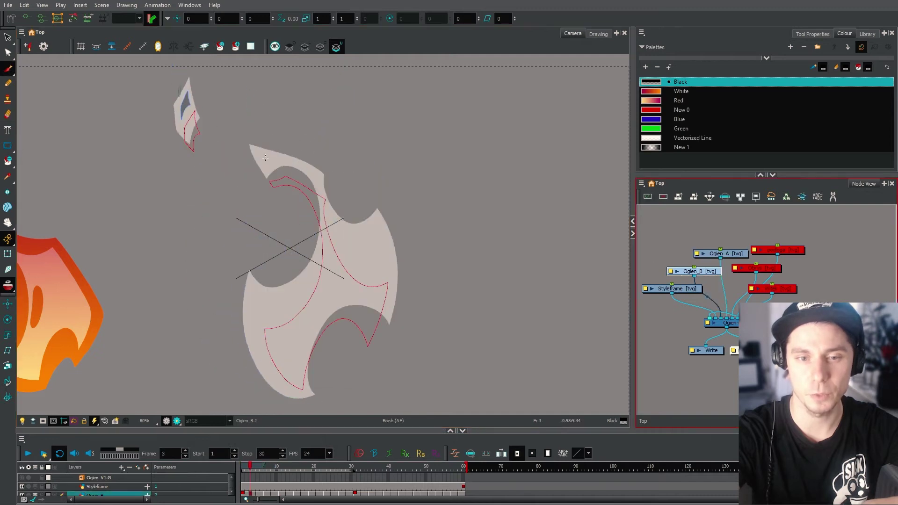
Step: Draw a small inner shape in the upper-left tip of the flame body on Ogien_B at frame 3 and continue it on the following drawings
left_click_drag(261, 160, 258, 141)
key("g")
key("g")
key("1")
key("1")
key("f")
key("f")
key("2")
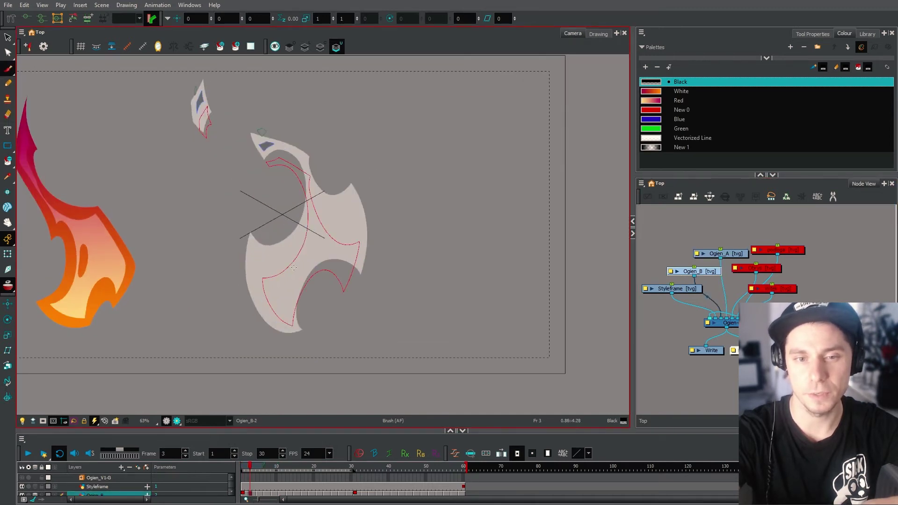
Step: Draw and trim the inner shape of the main flame body on Ogien_B at frame 3
mouse_move(265, 306)
left_mouse_down()
mouse_move(358, 243)
mouse_move(329, 206)
mouse_move(291, 320)
left_mouse_up()
key("alt+e")
key("g")
Step: Draw the shrinking inner shape of the upper-right flame tongue on Ogien_B from frame 5 through frame 9, trimming it with the eraser
key("alt+b")
mouse_move(356, 209)
left_mouse_down()
mouse_move(314, 186)
mouse_move(357, 212)
left_mouse_up()
key("alt+e")
key("g")
key("alt+b")
key("alt+e")
mouse_move(349, 164)
left_mouse_down()
mouse_move(320, 139)
mouse_move(347, 142)
mouse_move(320, 146)
mouse_move(319, 107)
left_mouse_up()
key("alt+q")
key("g")
key("alt+b")
key("alt+e")
key("g")
key("alt+b")
Step: Draw the inner shape of the lower-left flame body on Ogien_B at frame 5
key("f")
key("f")
key("f")
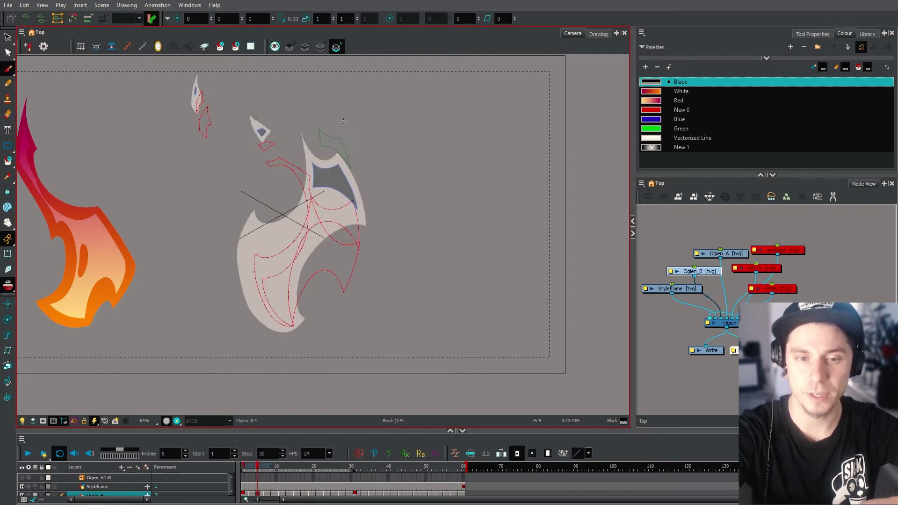
mouse_move(251, 227)
left_mouse_down()
mouse_move(290, 323)
mouse_move(308, 313)
left_mouse_up()
key("alt+e")
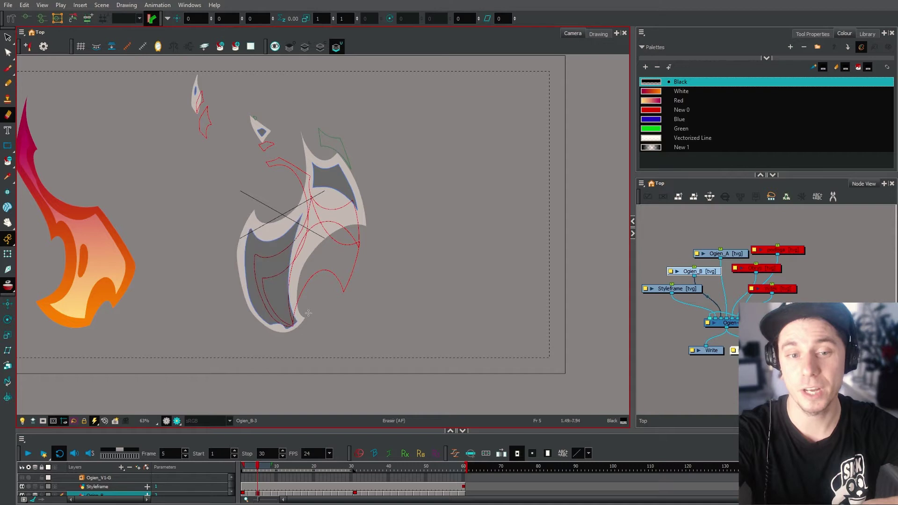
Step: Draw the inner shape of the main flame body on Ogien_B at frames 7 and 9, wrapping it around the oval hole
key("alt+b")
key("period")
key("period")
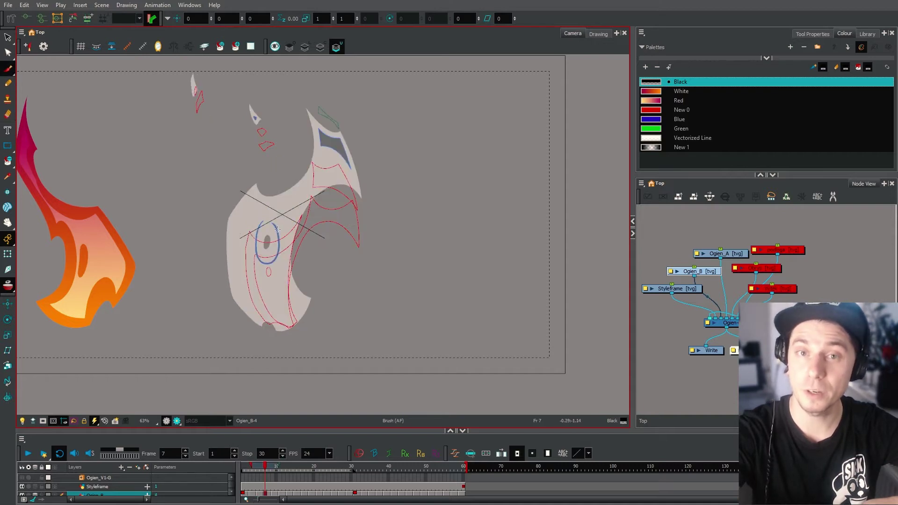
left_click_drag(290, 196, 295, 294)
key("alt+e")
mouse_move(255, 205)
left_mouse_down()
mouse_move(291, 197)
mouse_move(294, 316)
mouse_move(291, 196)
left_mouse_up()
key("ctrl+z")
key("ctrl+z")
key("alt+b")
key("alt+e")
key("period")
key("period")
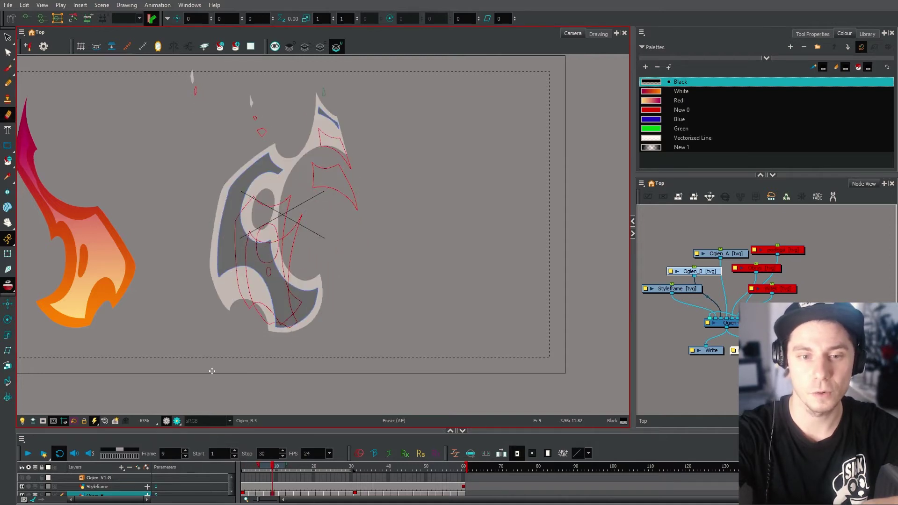
Step: Draw the inner shape of the main flame body on Ogien_B at frame 11 and clean its outline
key("period")
key("period")
key("alt+b")
key("period")
key("period")
key("comma")
key("comma")
left_click_drag(213, 210, 274, 310)
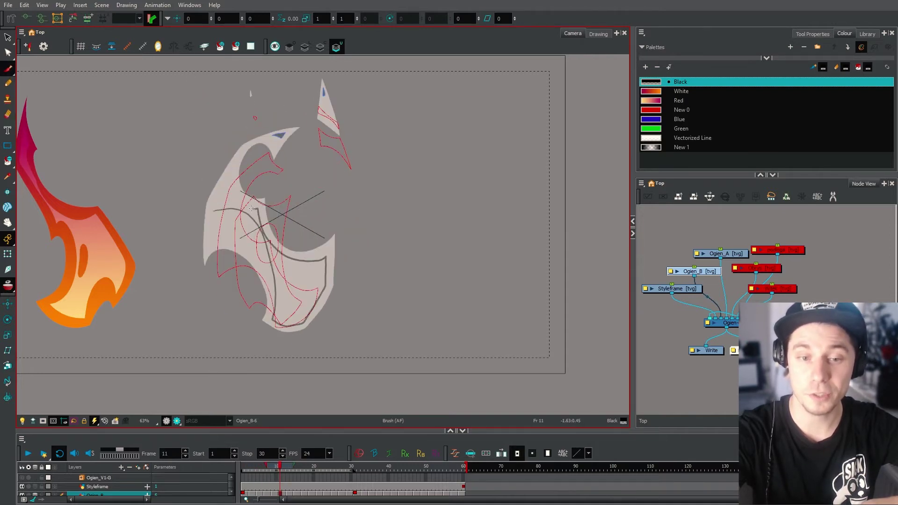
key("alt+e")
key("alt+q")
left_click(214, 218)
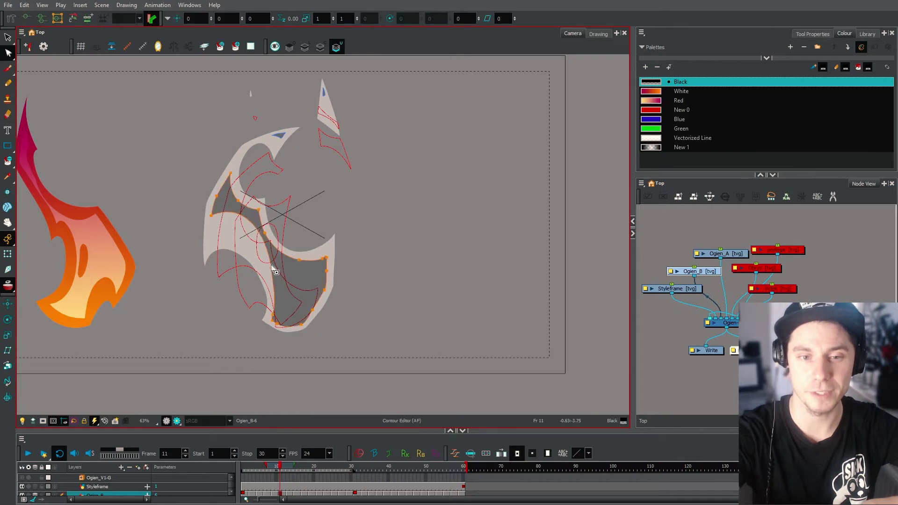
Step: Draw the shrinking inner shape of the upper-left flame tip on Ogien_B from frame 13 through frame 17
key("g")
key("alt+b")
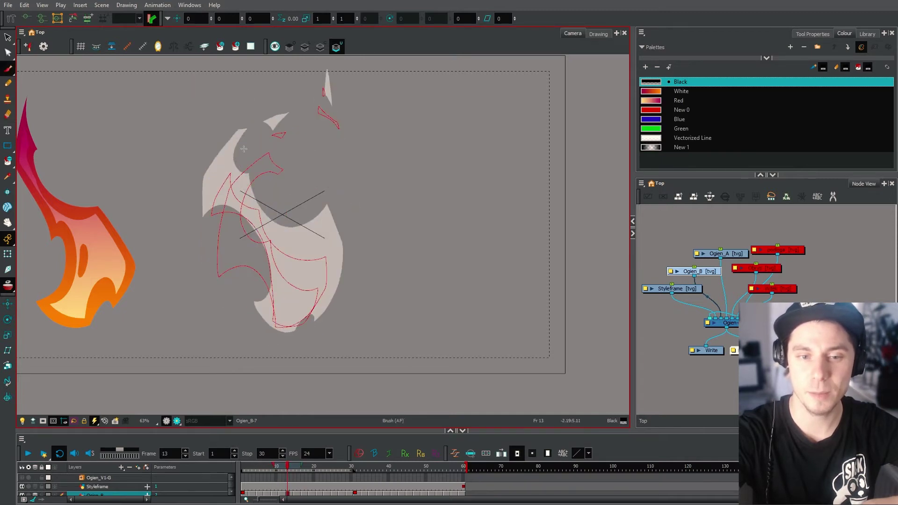
left_click_drag(229, 162, 230, 140)
key("alt+i")
left_click(226, 162)
key("g")
key("alt+e")
key("g")
key("alt+b")
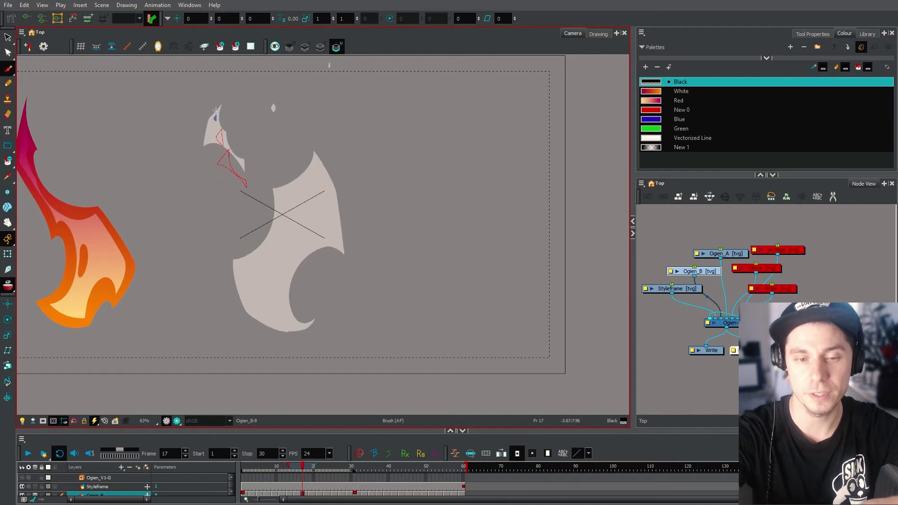
Step: Draw and fill the inner shape of the lower-right flame body on Ogien_B at frame 13
key("f")
key("f")
left_click_drag(367, 261, 360, 268)
left_click_drag(255, 230, 284, 333)
left_click_drag(256, 230, 298, 240)
key("alt+i")
left_click(279, 307)
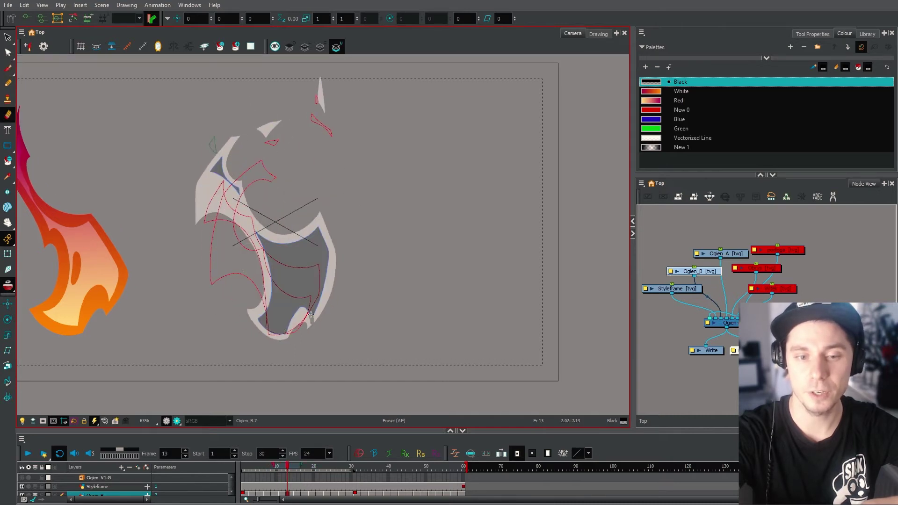
Step: Trim the lower-right inner shape at frame 13 with the eraser and refine its contour to follow the neighbouring drawings
key("f")
key("g")
key("f")
key("alt+q")
key("g")
key("g")
key("f")
key("alt+e")
key("alt+q")
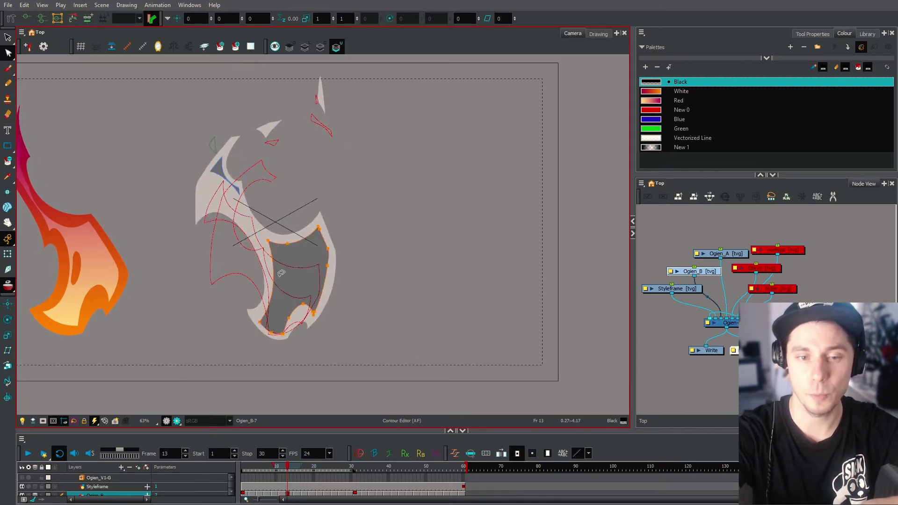
Step: Adjust the bottom of the flame body silhouette on Ogien_A at frame 15 with the Contour Editor
key("g")
key("f")
key("alt+b")
key("g")
key("alt+q")
left_click(279, 338)
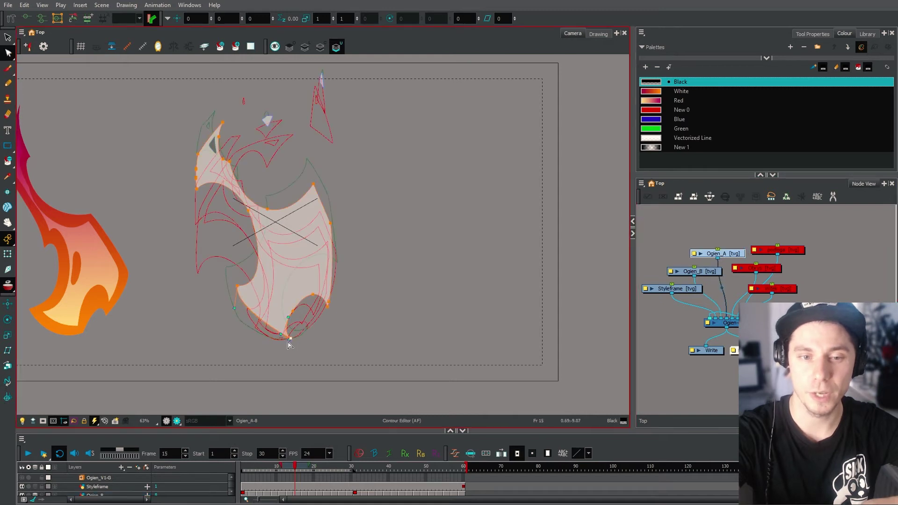
key("g")
mouse_move(288, 342)
left_mouse_down()
mouse_move(265, 341)
mouse_move(260, 287)
left_mouse_up()
key("f")
Step: Draw the inner shape of the main flame body on Ogien_B at frame 15 and trim its upper tip
key("alt+b")
left_click_drag(281, 322, 283, 334)
key("alt+e")
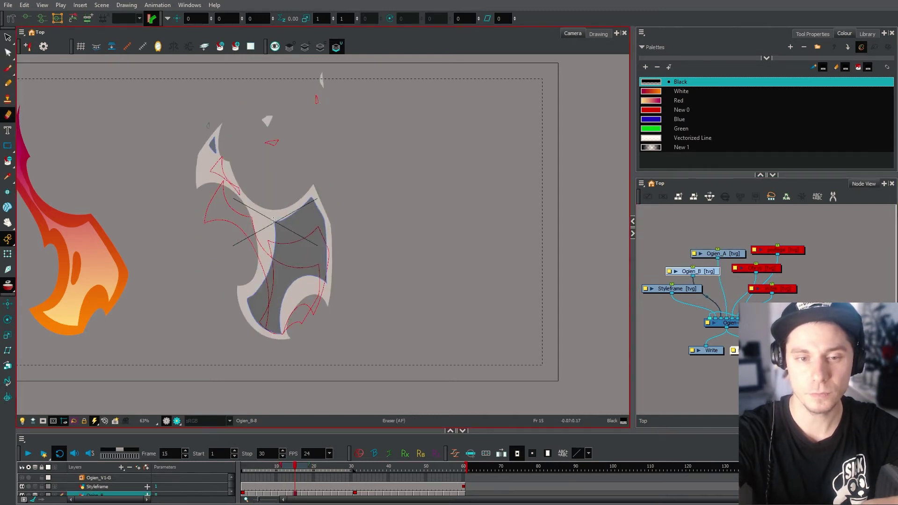
left_click_drag(311, 197, 308, 201)
Step: Draw the inner shape of the main flame body on Ogien_B at frame 17 and trim its edges
key("g")
key("alt+b")
mouse_move(289, 334)
left_mouse_down()
mouse_move(309, 176)
mouse_move(288, 333)
left_mouse_up()
key("alt+e")
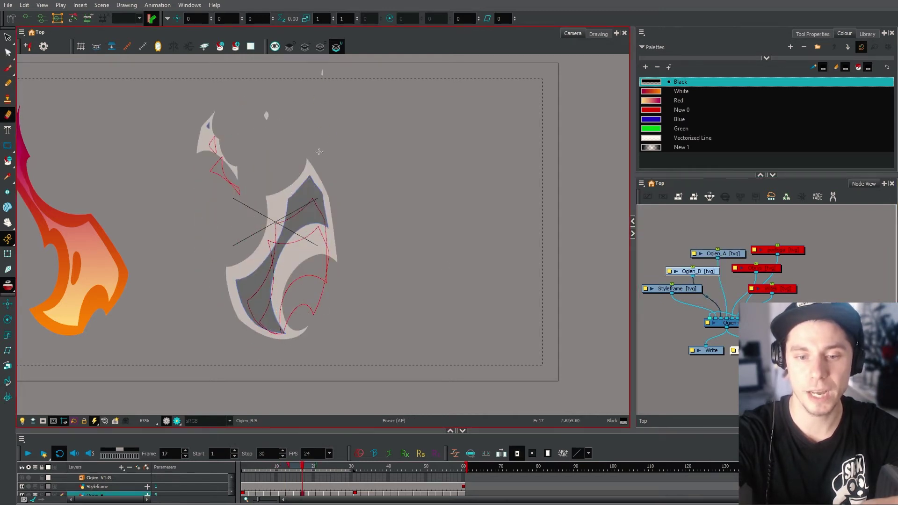
Step: Draw the shrinking inner shape of the upper-right flame tip on Ogien_B from frame 19 through frame 23
key("period")
key("period")
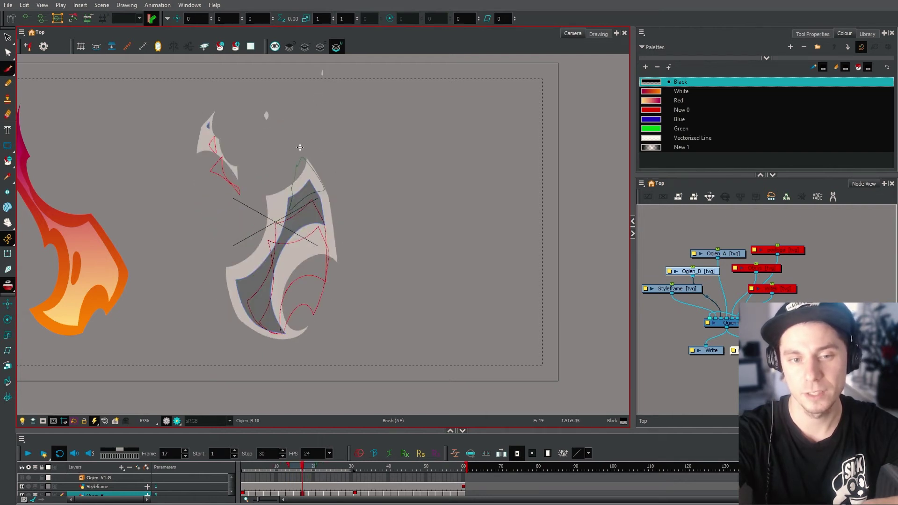
key("period")
key("period")
key("alt+b")
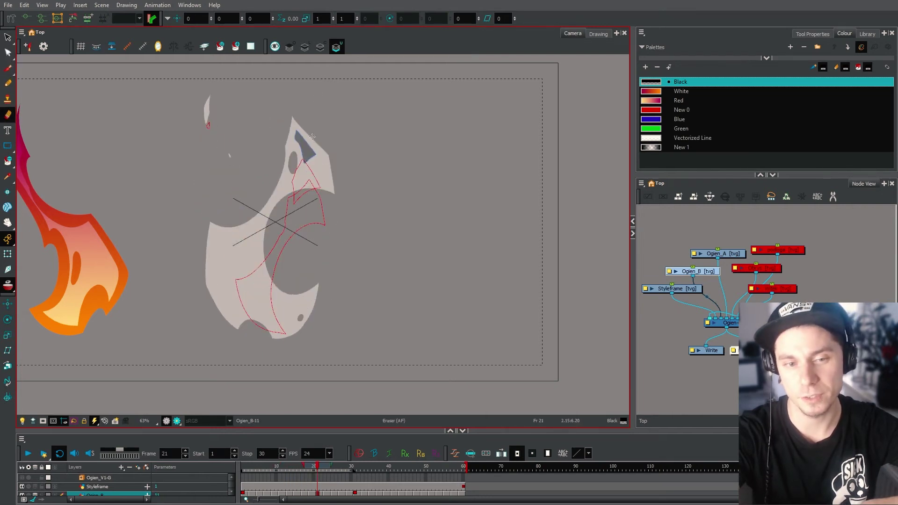
key("period")
key("period")
key("comma")
key("comma")
key("comma")
key("comma")
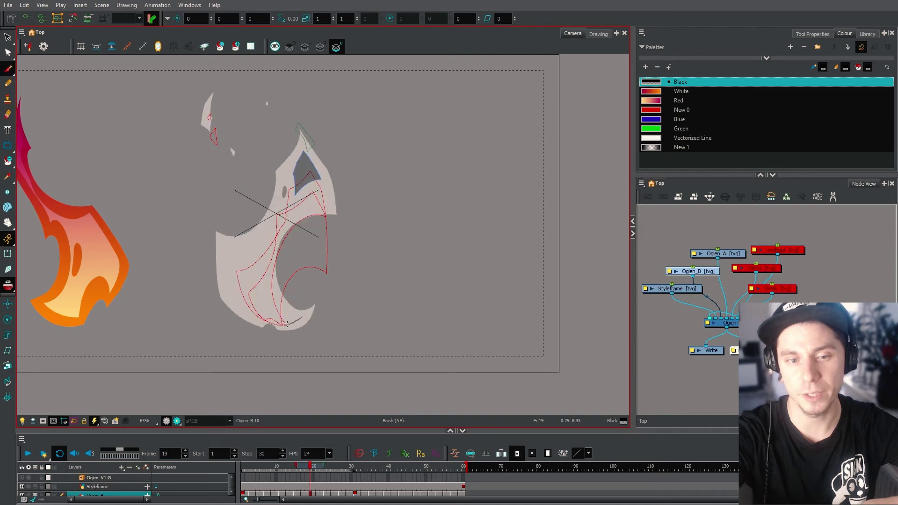
Step: Draw the inner shape of the lower-left flame body on Ogien_B at frame 19 and refine its edges
left_click_drag(272, 219, 302, 320)
key("alt+e")
key("alt+q")
key("alt+e")
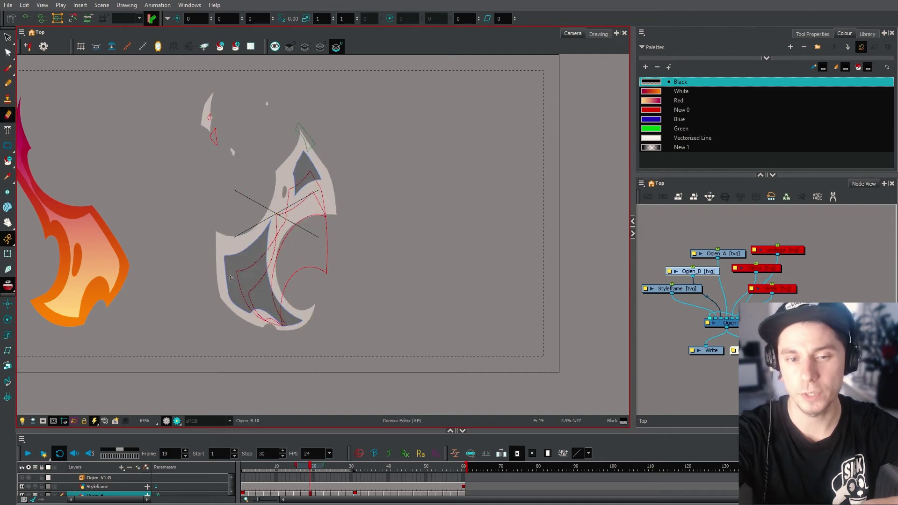
key("comma")
key("comma")
key("alt+q")
key("period")
key("period")
key("alt+b")
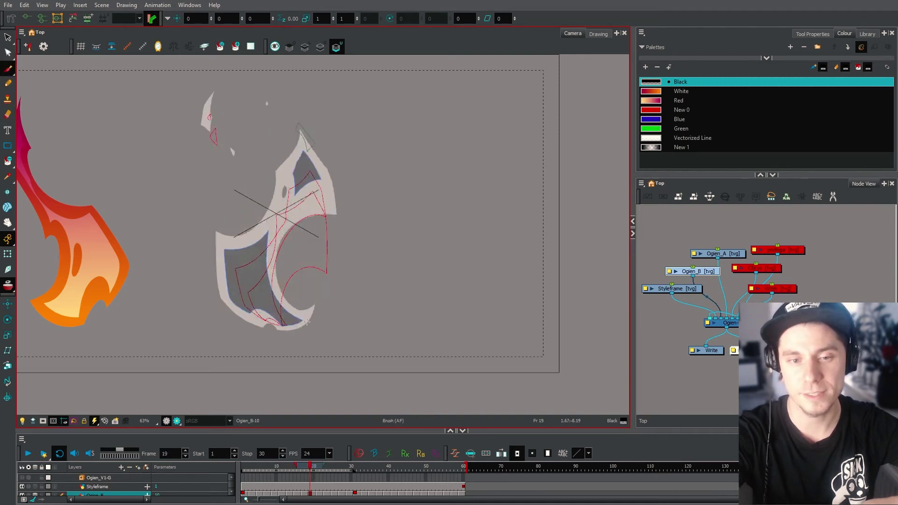
Step: Draw the inner shape of the lower flame body on Ogien_B at frame 21 and compare it with the neighbouring drawings
key("period")
key("period")
left_click_drag(311, 287, 311, 289)
key("f")
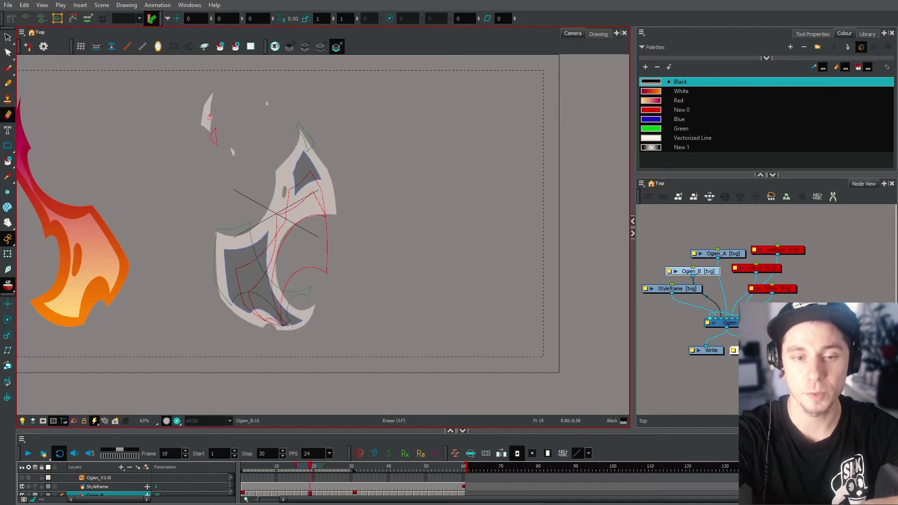
key("g")
key("g")
key("f")
key("g")
Step: Draw a small inner shape in the right flame tip above the oval hole on Ogien_B at frame 23
left_click_drag(319, 259, 319, 258)
key("alt+e")
key("alt+b")
key("f")
key("g")
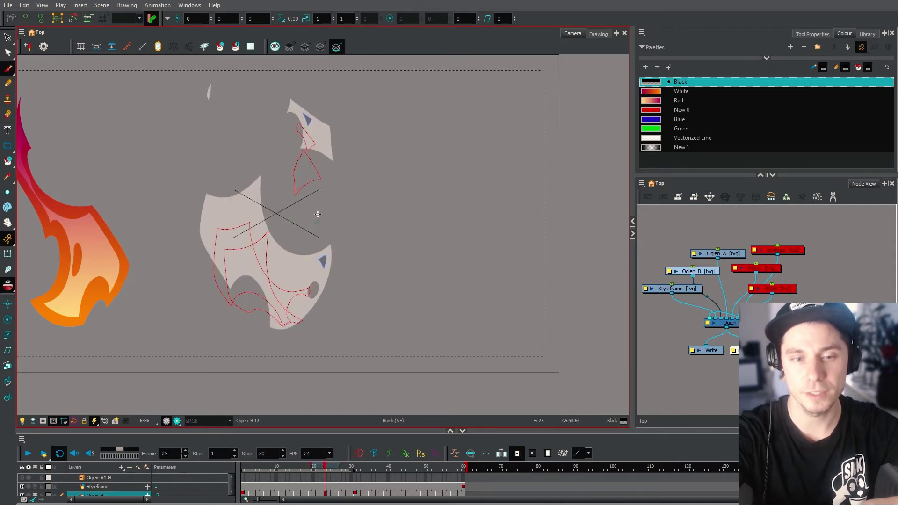
Step: Draw the inner shape of the main flame body on Ogien_B at frame 23 and reshape its upper corner
key("comma")
key("alt+e")
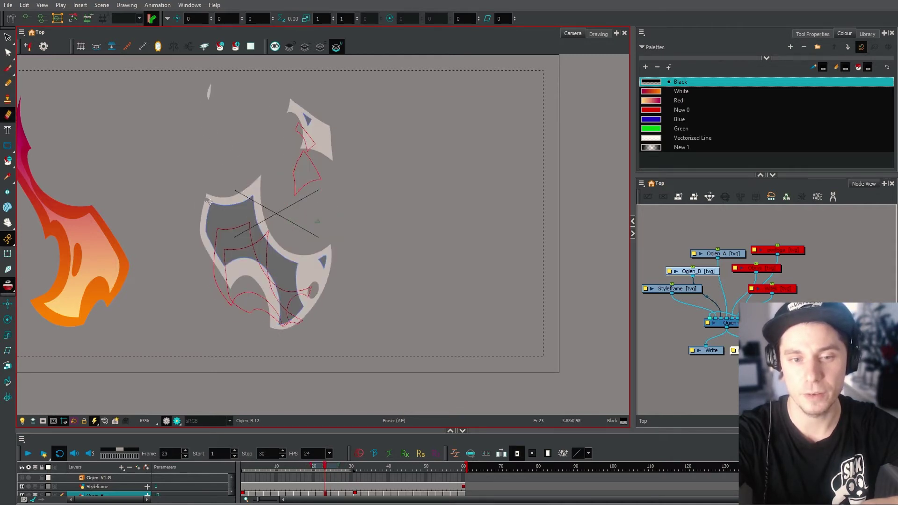
key("alt+q")
key("comma")
key("g")
left_click_drag(253, 201, 242, 204)
key("f")
key("alt+e")
key("g")
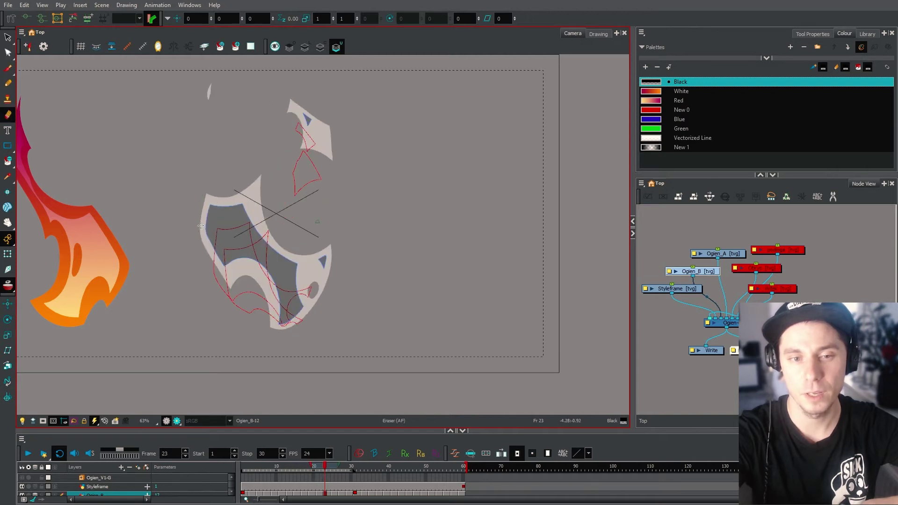
Step: Draw the inner shape of the main flame body on Ogien_B at frame 25 and trim its edges with the eraser
key("g")
key("alt+b")
mouse_move(274, 322)
left_mouse_down()
mouse_move(317, 291)
mouse_move(229, 229)
mouse_move(273, 322)
left_mouse_up()
key("alt+e")
left_click_drag(228, 233, 284, 297)
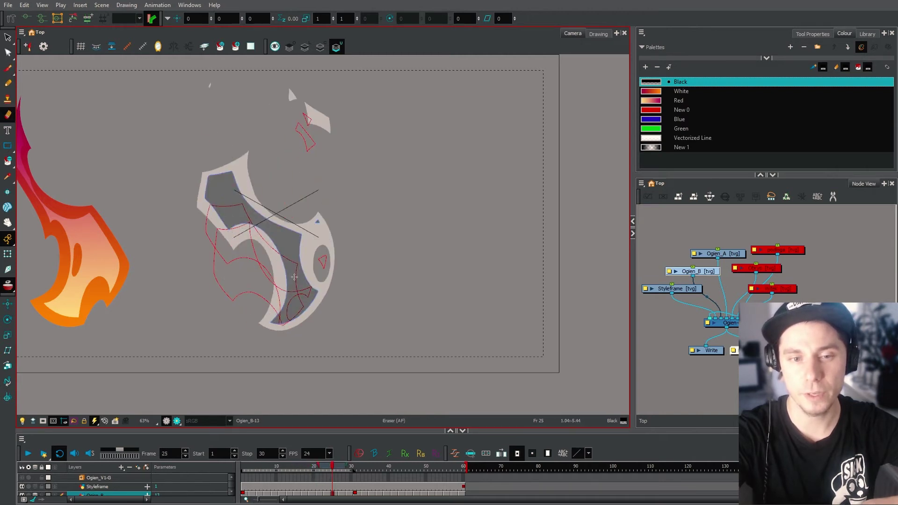
left_click_drag(301, 229, 318, 293)
left_click_drag(233, 165, 258, 212)
Step: Refine the upper corners of the main inner shape at frame 25 with the Contour Editor
key("alt+q")
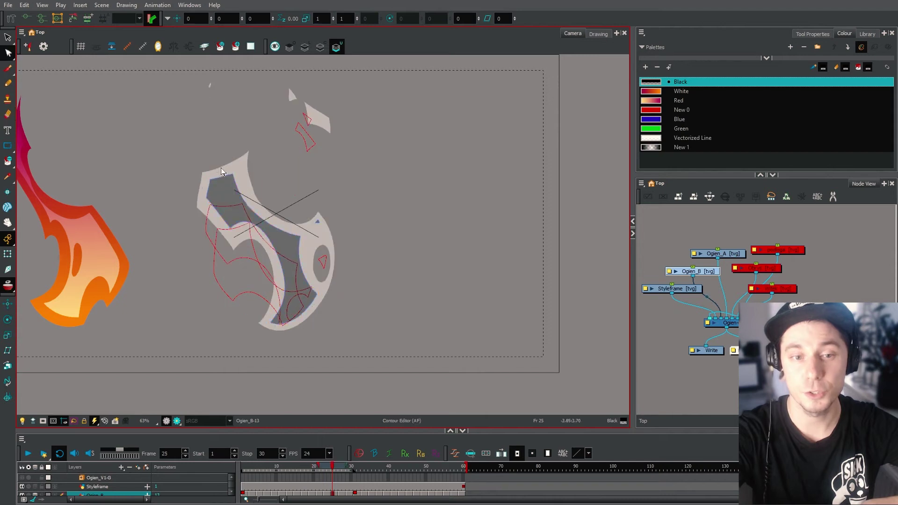
left_click(234, 178)
left_click_drag(233, 175, 232, 174)
key("f")
key("g")
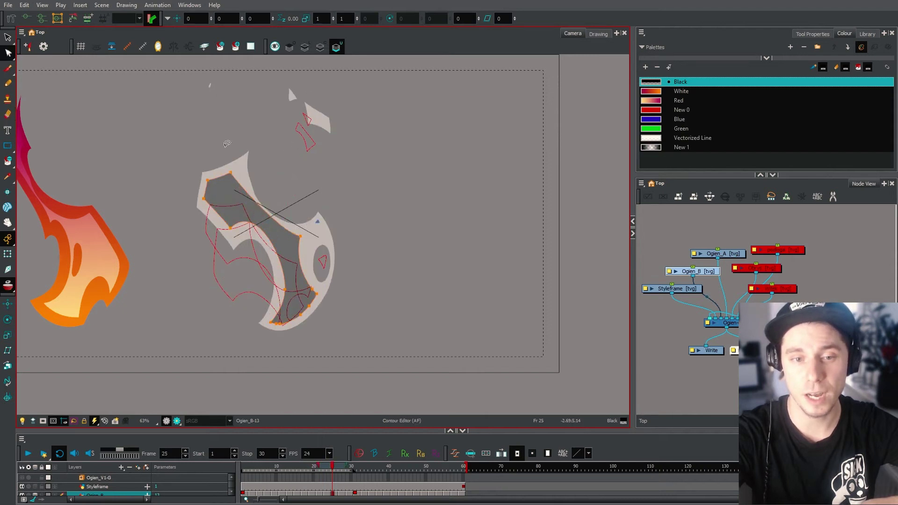
key("f")
key("g")
key("alt+e")
key("alt+q")
left_click_drag(230, 228, 227, 226)
Step: Draw the inner shape of the main flame body on Ogien_B at frame 27 and trim its uneven edges
key("g")
key("alt+b")
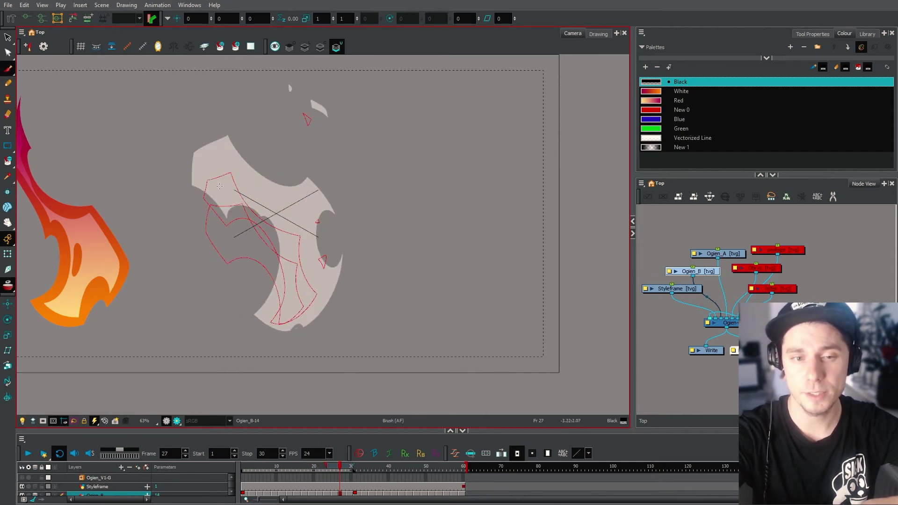
left_click_drag(217, 186, 301, 192)
left_click_drag(285, 232, 217, 187)
left_click(290, 243)
left_click(722, 253)
left_click(697, 271)
key("alt+e")
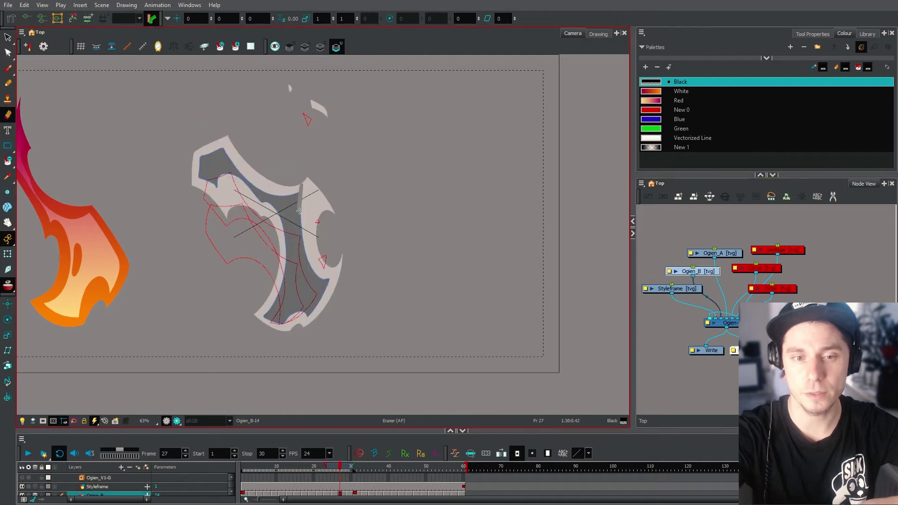
key("comma")
key("period")
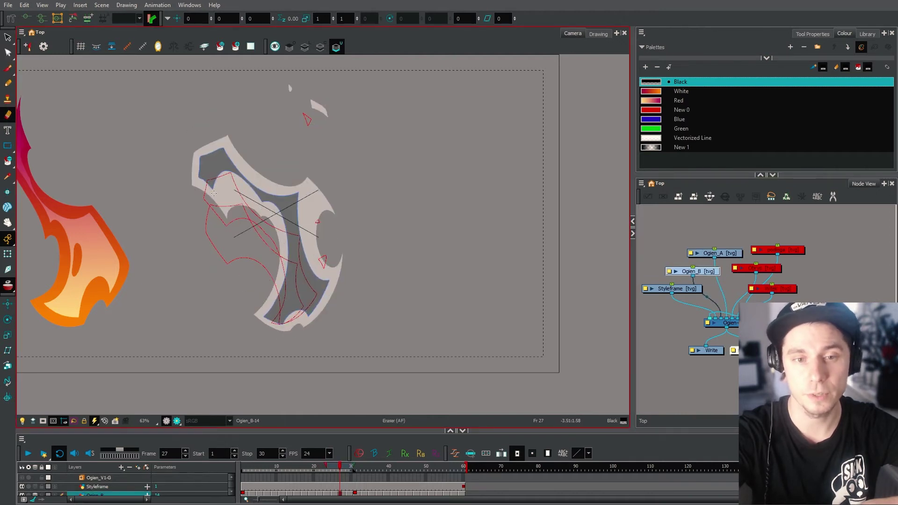
Step: Trim and refine the small inner shape in the upper-left flame tip on Ogien_B at frame 29
key("f")
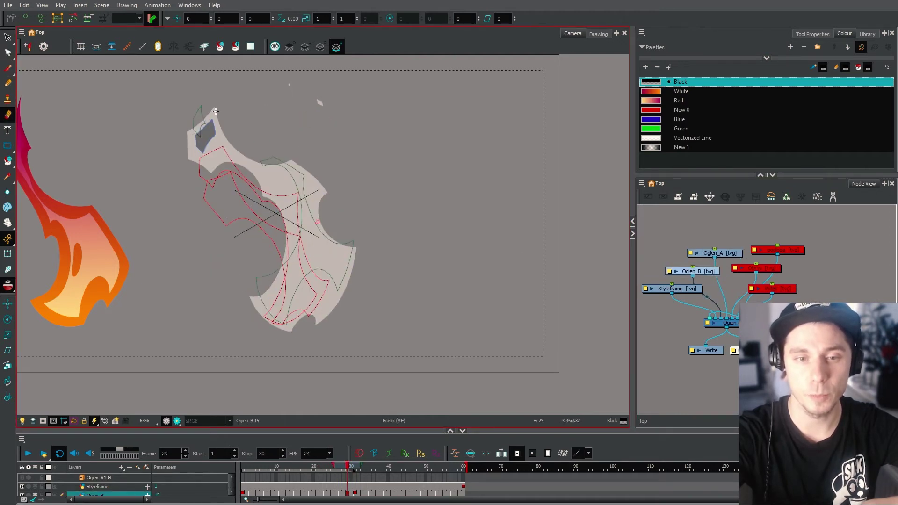
left_click_drag(216, 111, 215, 140)
key("f")
key("f")
key("g")
key("alt+b")
key("alt+e")
key("alt+q")
key("g")
Step: Draw the inner shape of the lower-right flame body on Ogien_B at frame 29 and refine its contour
key("alt+b")
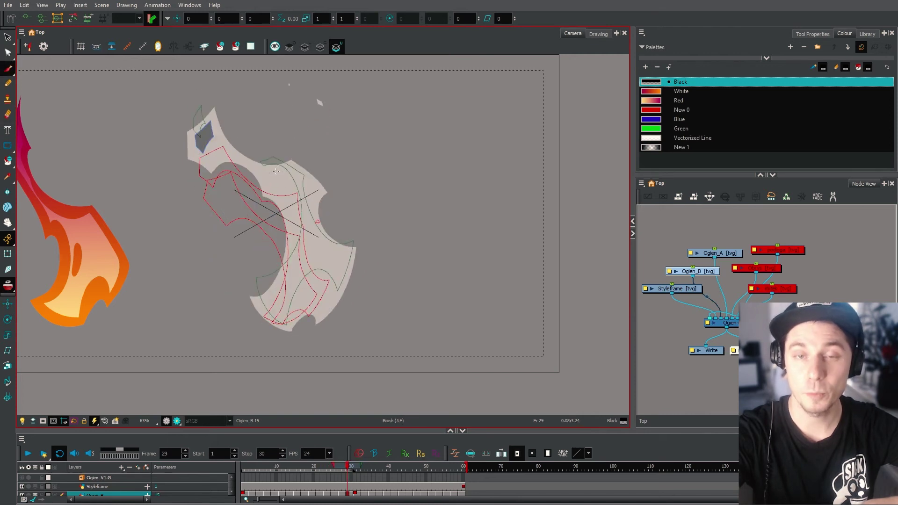
key("alt+e")
left_click_drag(288, 272, 263, 169)
key("alt+q")
key("alt+e")
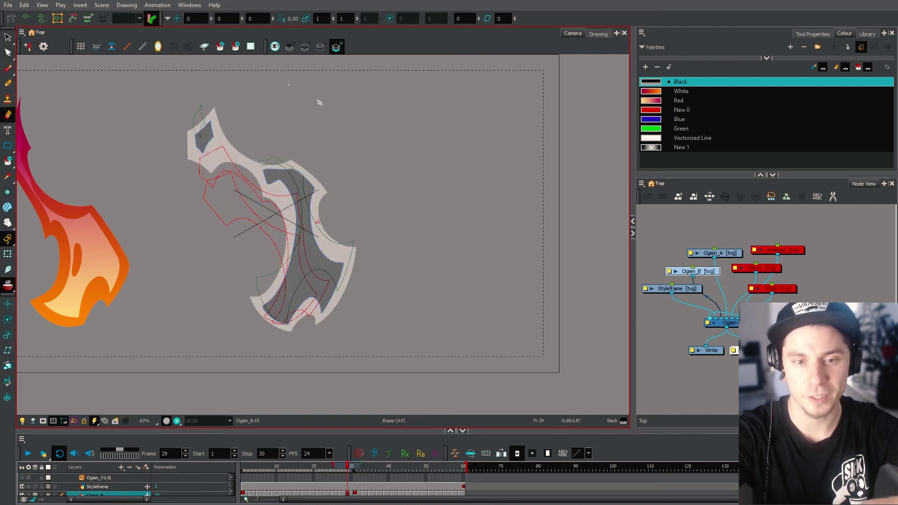
key("alt+q")
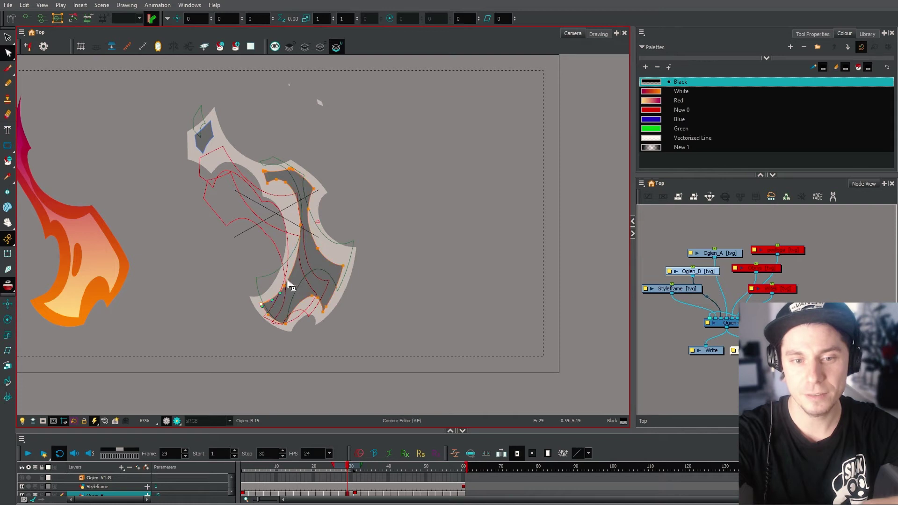
key("f")
key("f")
key("f")
key("f")
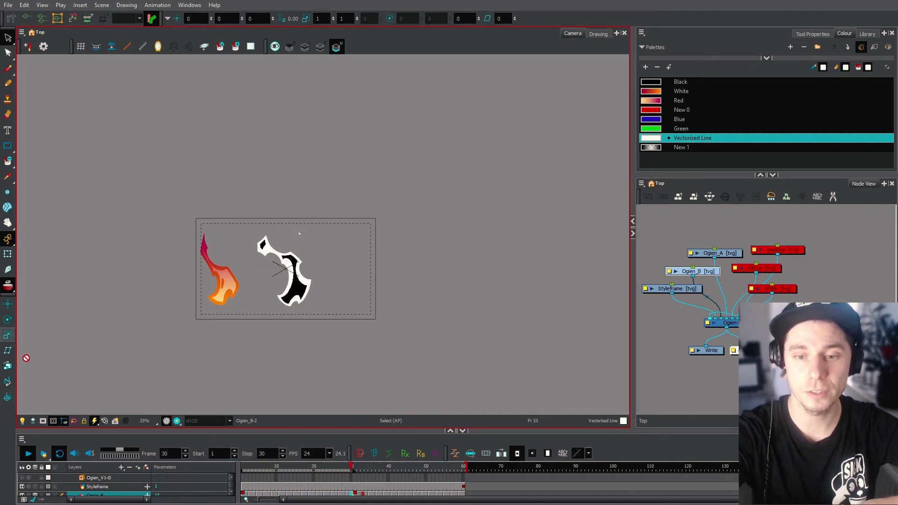
Step: Paste copies of the Ogien_A and Ogien_B drawing nodes beside the originals in the node network
left_click(29, 453)
scroll(734, 300, "down", 2)
left_click_drag(709, 295, 655, 295)
left_click_drag(687, 262, 732, 262)
key("ctrl+shift+v")
left_click(585, 355)
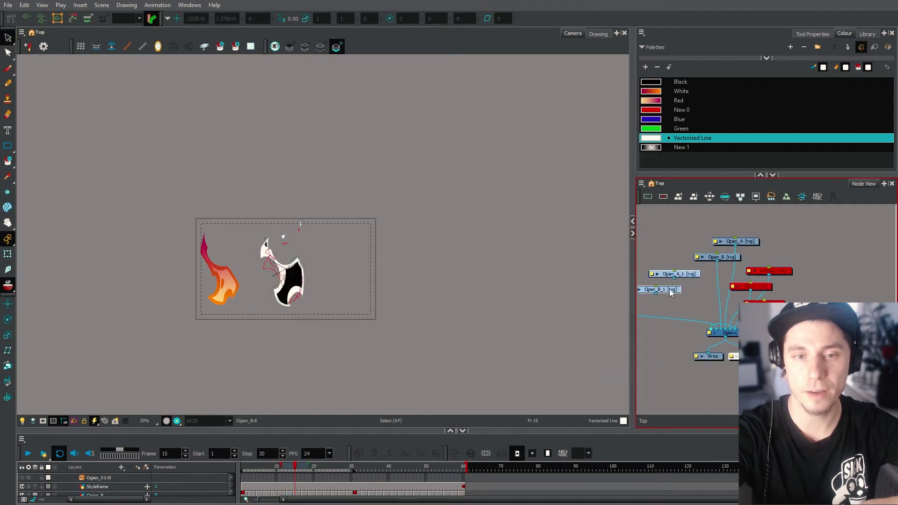
Step: Connect the two pasted drawing nodes to the composite, keep both enabled, and disable the original Ogien_A and Ogien_B nodes
left_click_drag(713, 319, 717, 329)
left_click_drag(666, 290, 715, 330)
left_click_drag(758, 231, 701, 273)
key("d")
left_click(683, 273)
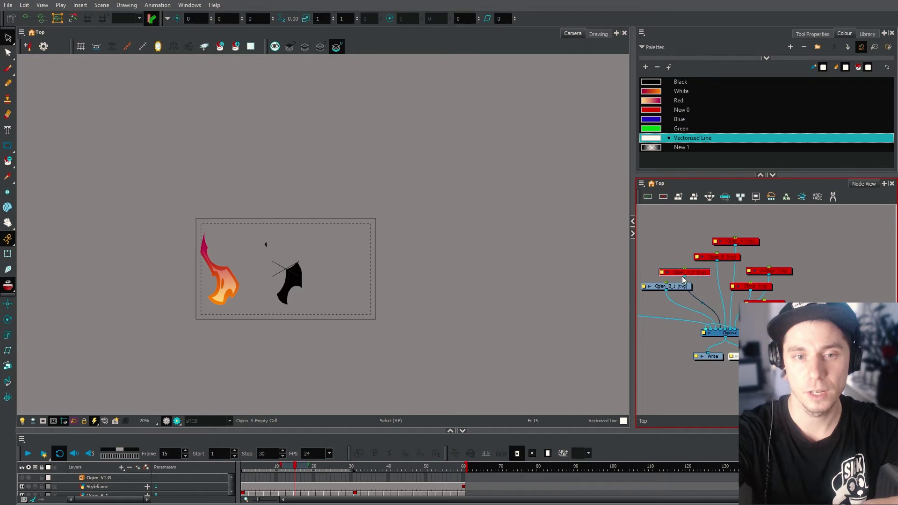
key("a")
Step: Rename the duplicated drawing layers Ogien_B_grad and Ogien_A_grad
double_click(682, 274)
left_click(644, 286)
left_click_drag(314, 0, 475, 86)
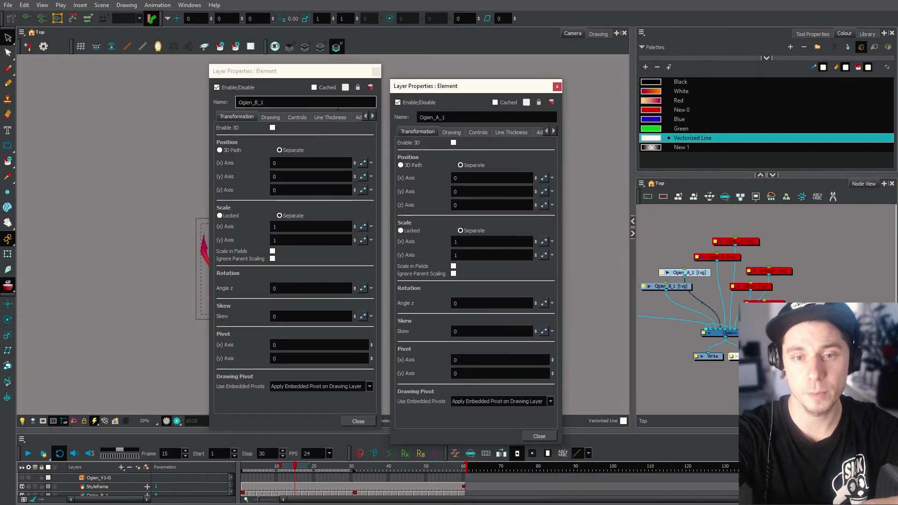
left_click(309, 102)
key("BackSpace")
type("grad")
left_click(448, 117)
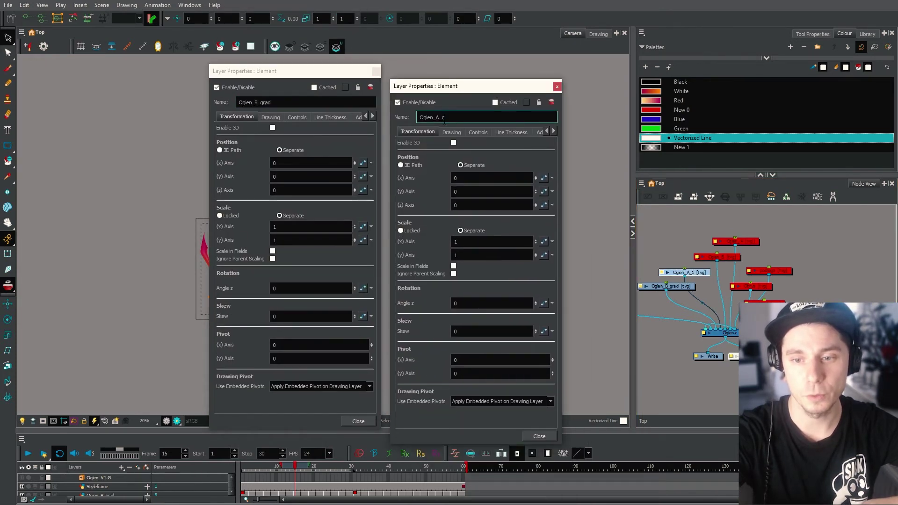
left_click(556, 87)
left_click(376, 72)
Step: Disable the node holding the static reference flame beside the animation
scroll(784, 280, "down", 2)
scroll(678, 278, "up", 2)
left_click(669, 305)
key("d")
Step: Select the Ogien_A_grad artwork on all frames and recolour it with the White gradient swatch
left_click(751, 275)
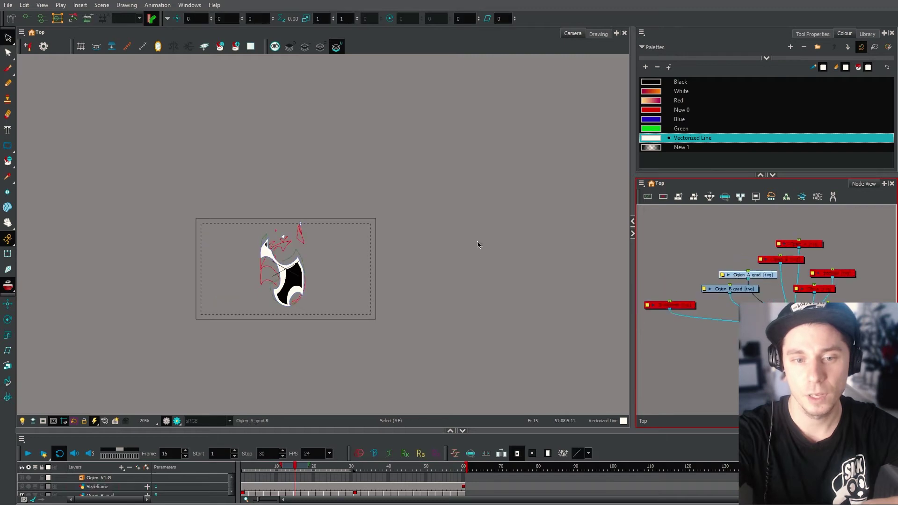
scroll(375, 280, "down", 2)
scroll(373, 278, "up", 1)
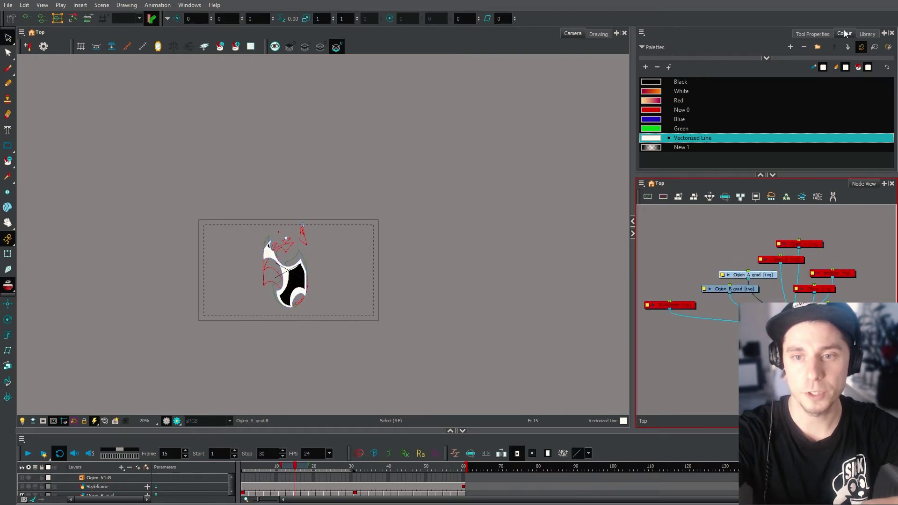
left_click(813, 33)
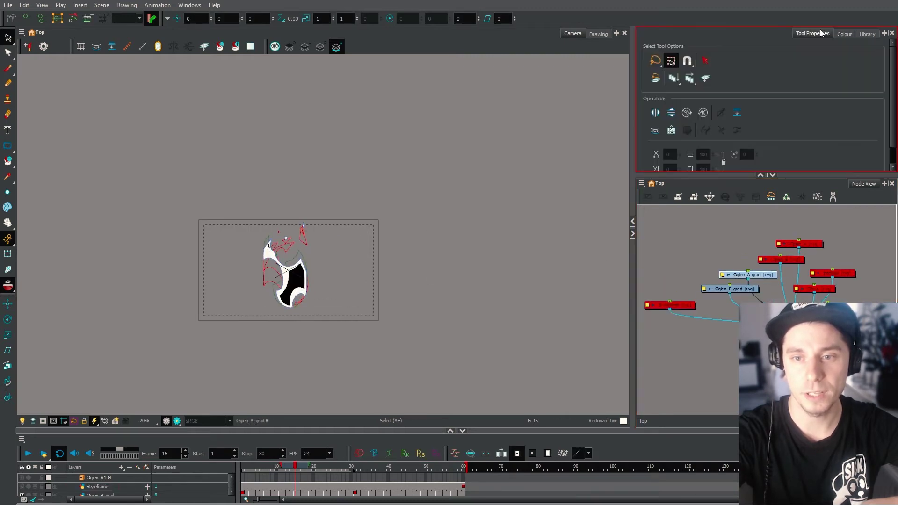
left_click(689, 84)
left_click_drag(233, 160, 511, 284)
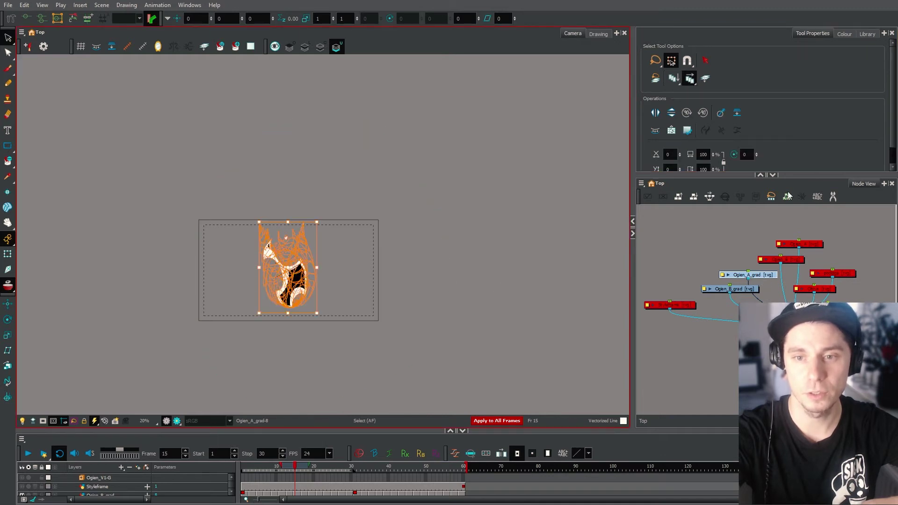
left_click(844, 34)
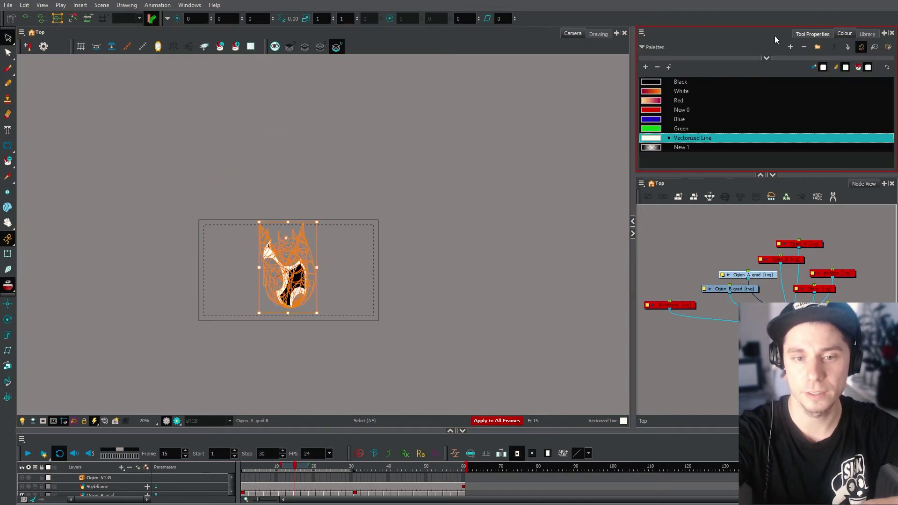
left_click(653, 92)
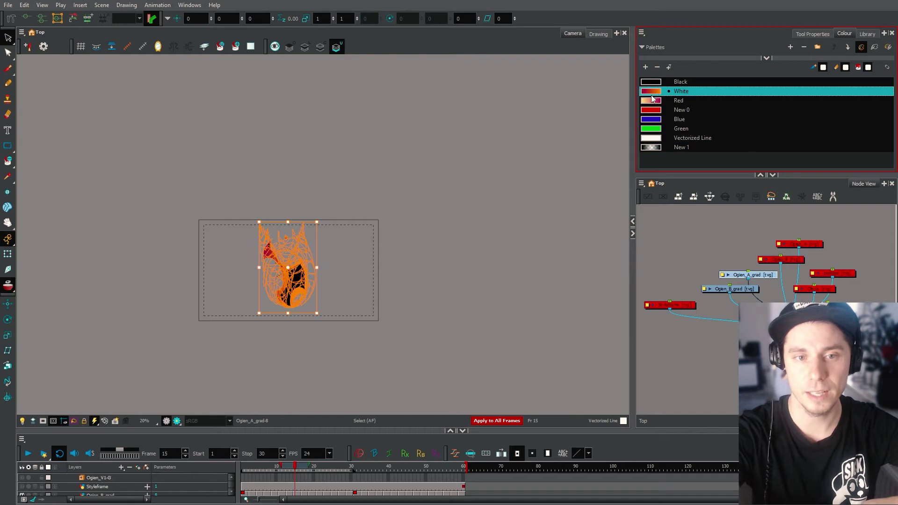
Step: Adjust the gradient on all Ogien_A_grad drawings so it runs vertically from an orange base to crimson tips
left_click(251, 49)
left_click_drag(310, 234, 304, 231)
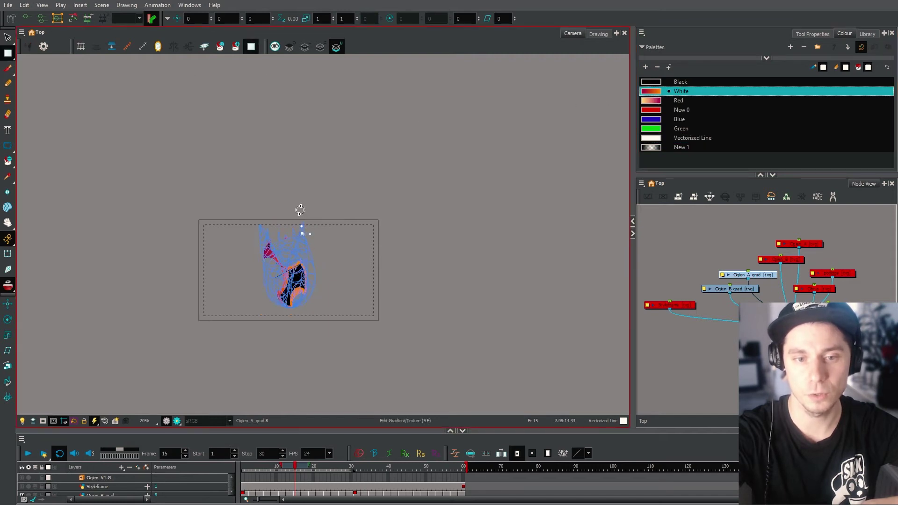
left_click(304, 237)
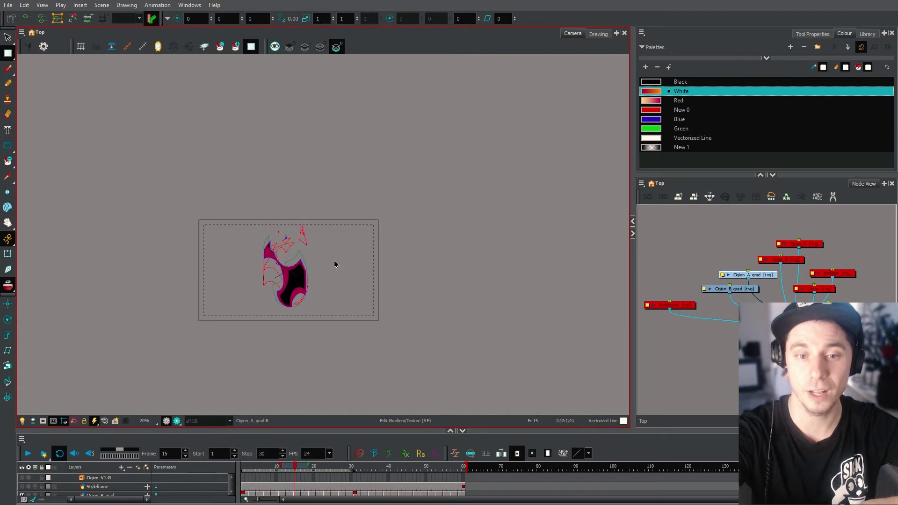
left_click_drag(390, 298, 325, 246)
key("alt+s")
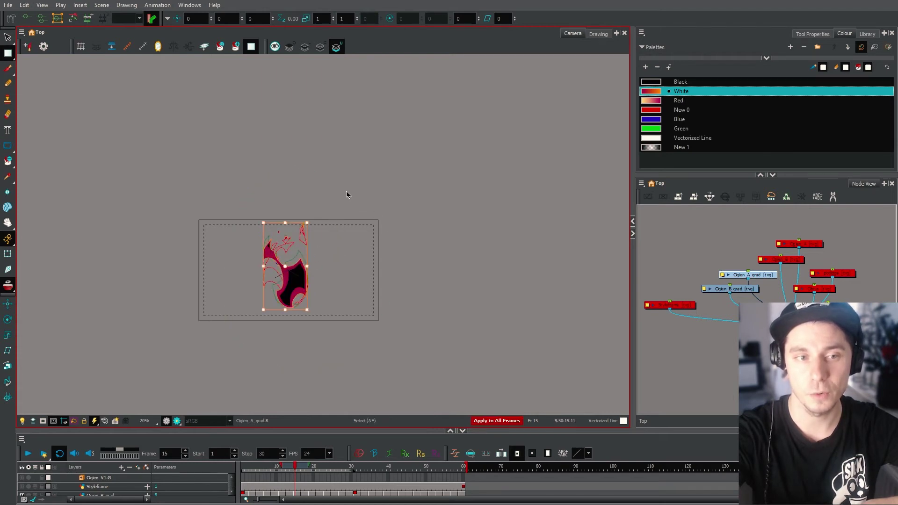
mouse_move(380, 182)
left_mouse_down()
mouse_move(207, 224)
mouse_move(354, 126)
left_mouse_up()
key("shift+F3")
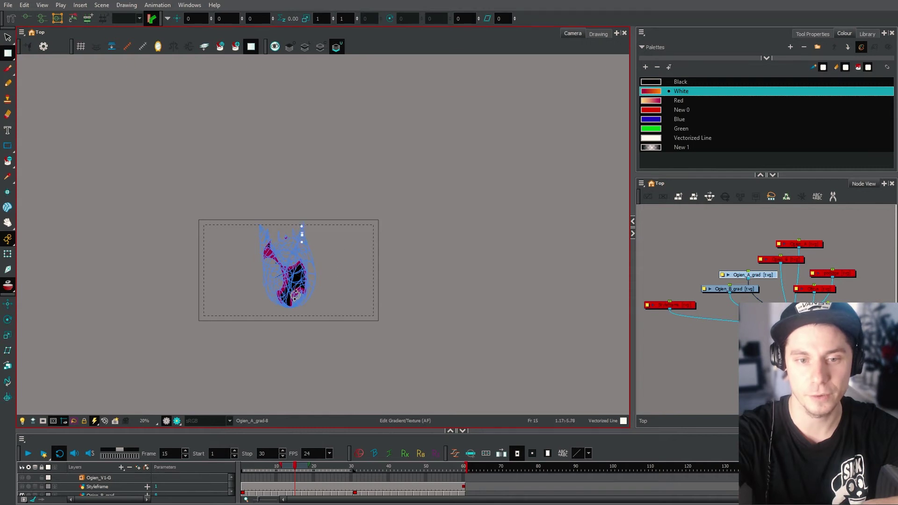
left_click_drag(295, 295, 295, 295)
left_click_drag(304, 168, 304, 170)
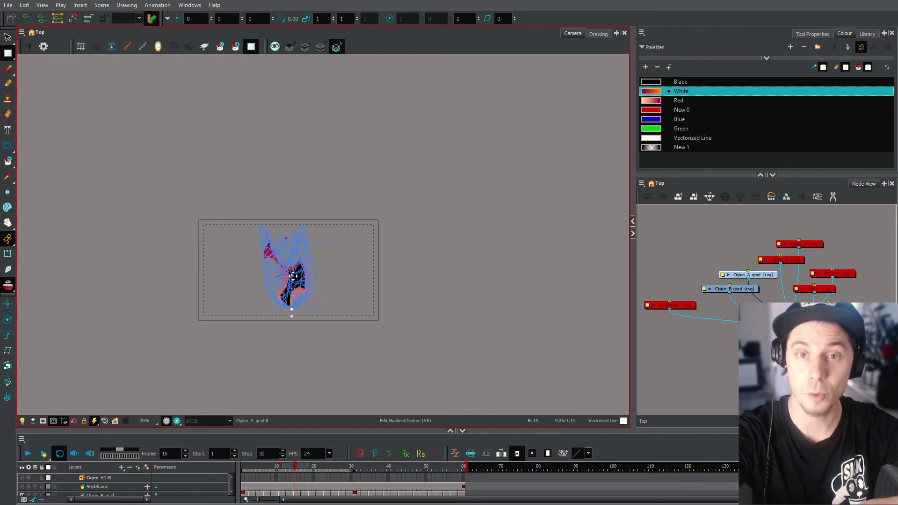
Step: Select the Ogien_B_grad artwork on all frames and recolour it with the Red gradient swatch
left_click(742, 290)
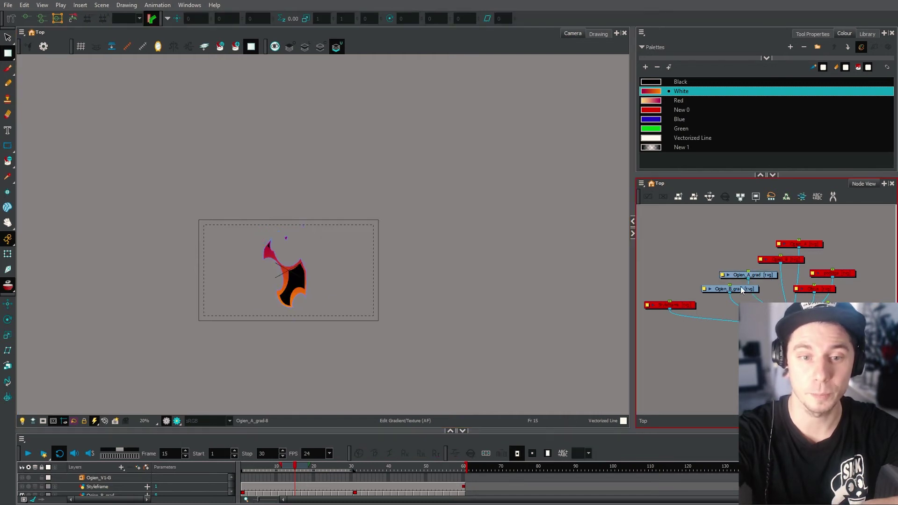
key("alt+s")
mouse_move(428, 277)
left_mouse_down()
mouse_move(224, 118)
mouse_move(496, 187)
left_mouse_up()
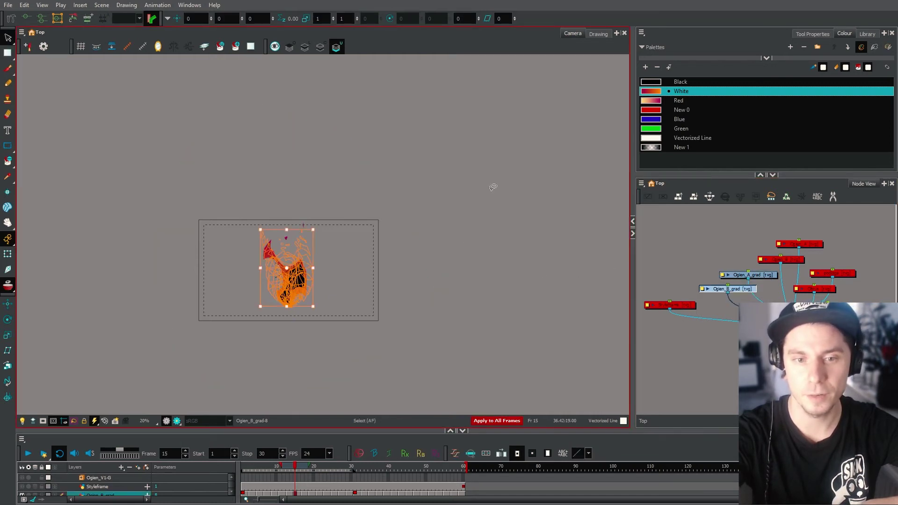
left_click(666, 102)
Step: Rotate and stretch the Ogien_B_grad gradient on all frames from a pale orange base to crimson tips, and play back the loop
key("shift+F3")
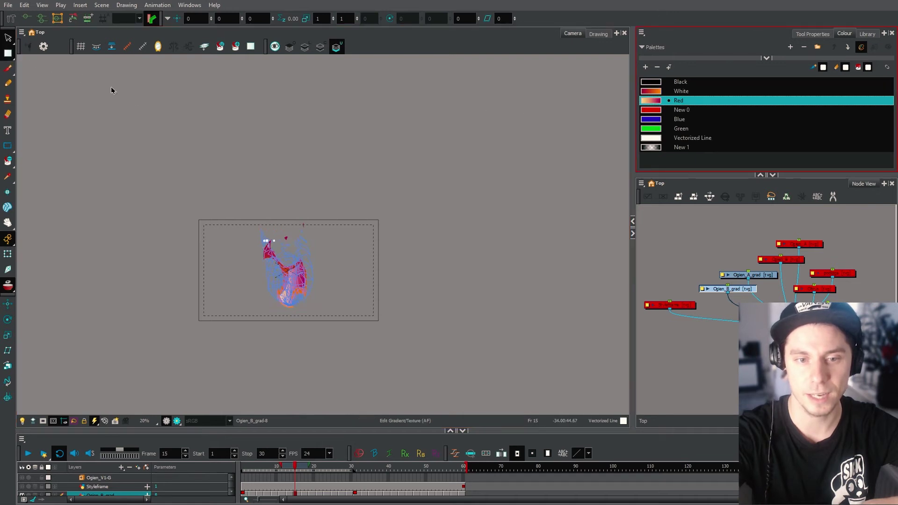
left_click(264, 240)
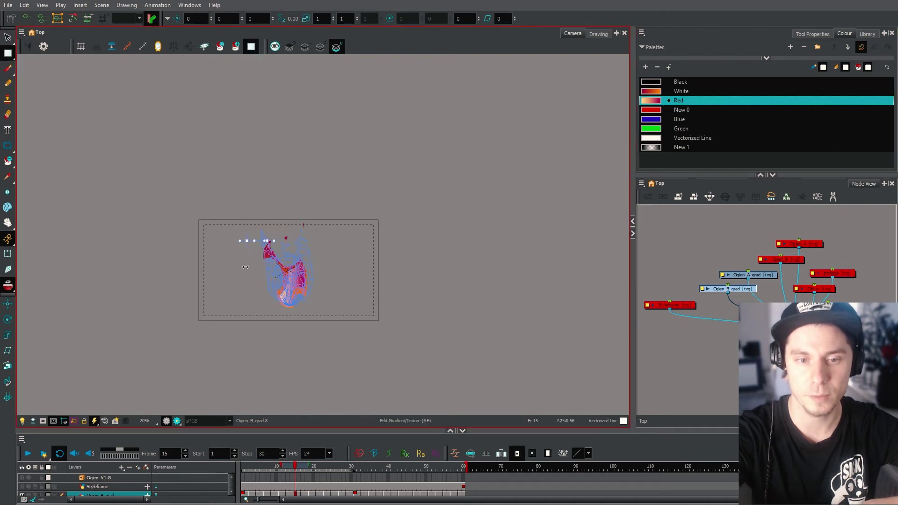
left_click_drag(226, 253, 294, 299)
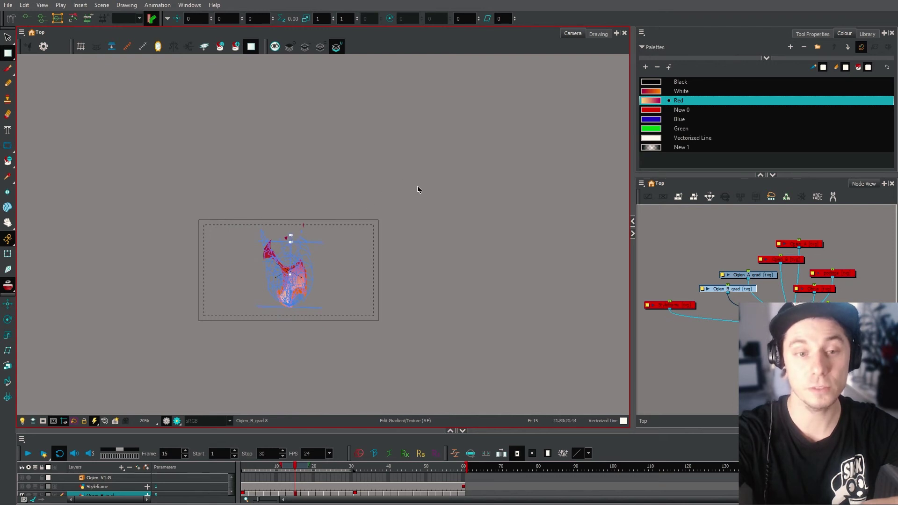
key("shift+t")
scroll(401, 254, "up", 1)
left_click(28, 453)
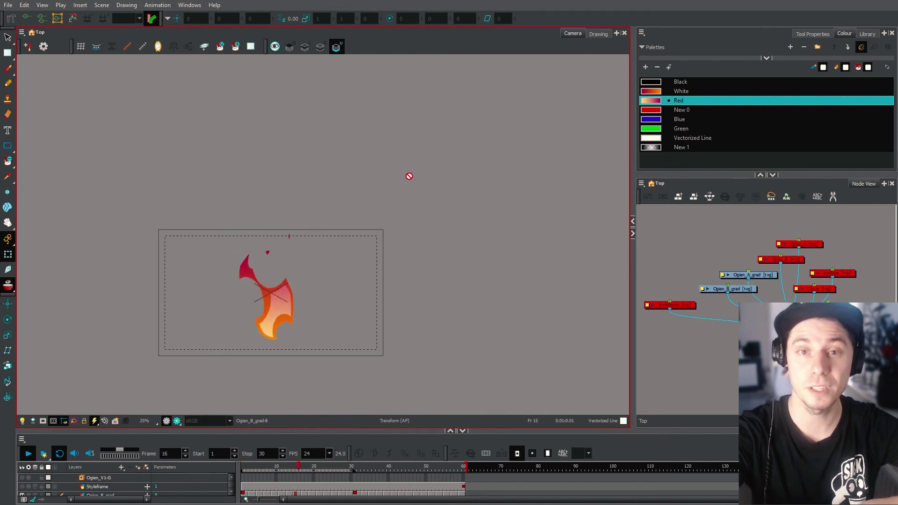
Step: Enable the Colour-Card node and set its background colour to black
left_click(719, 366)
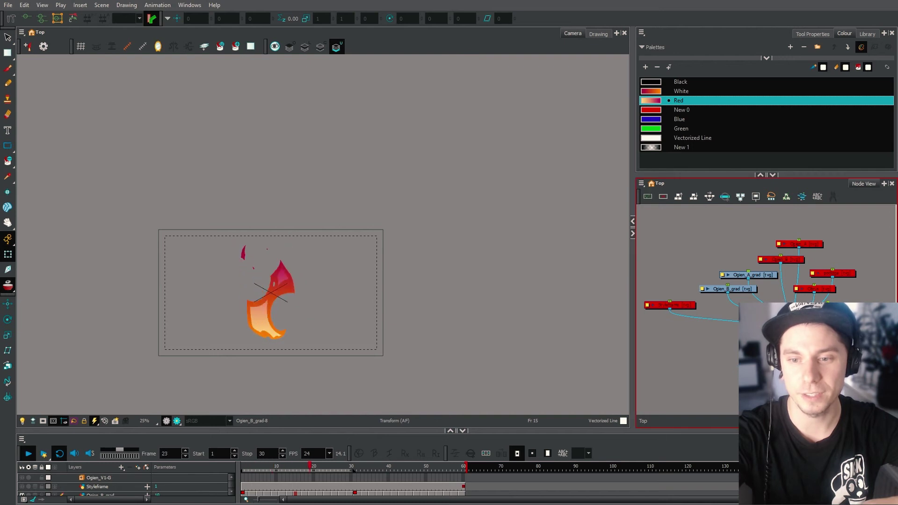
key("a")
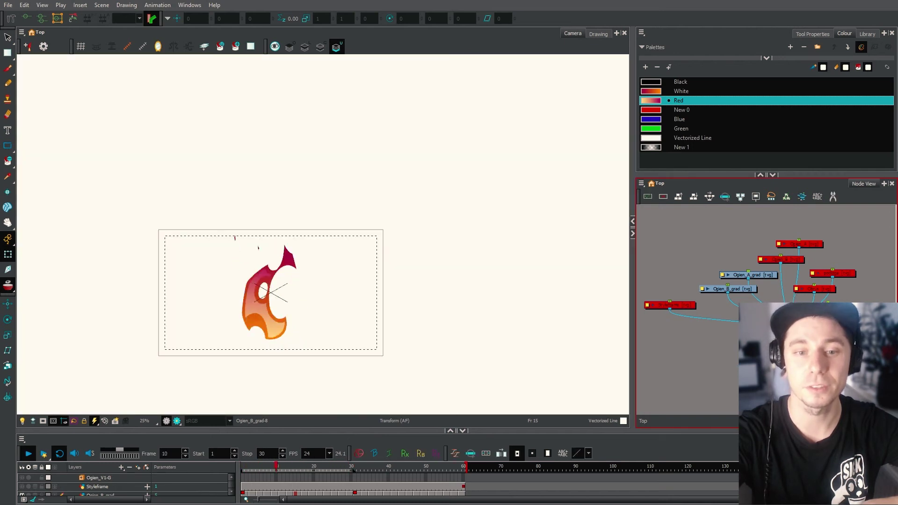
key("shift+e")
left_click(498, 216)
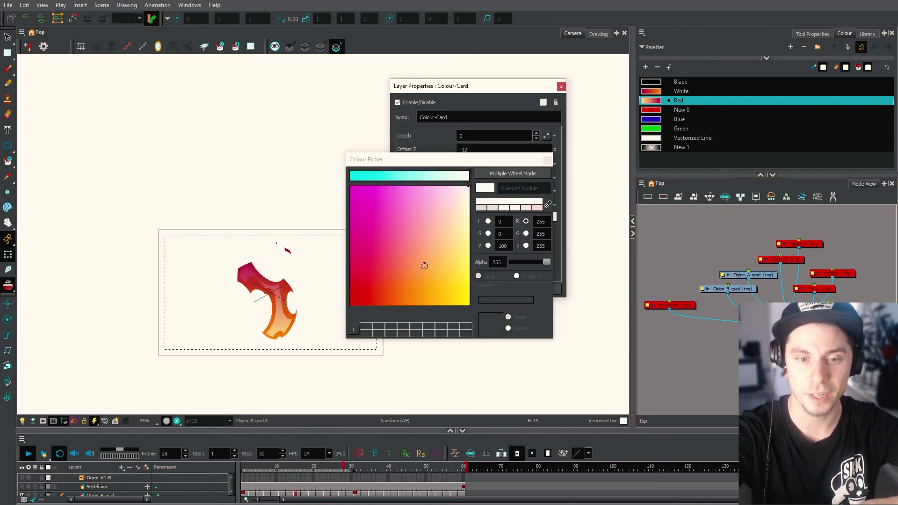
left_click_drag(395, 269, 349, 306)
left_click_drag(362, 176, 349, 176)
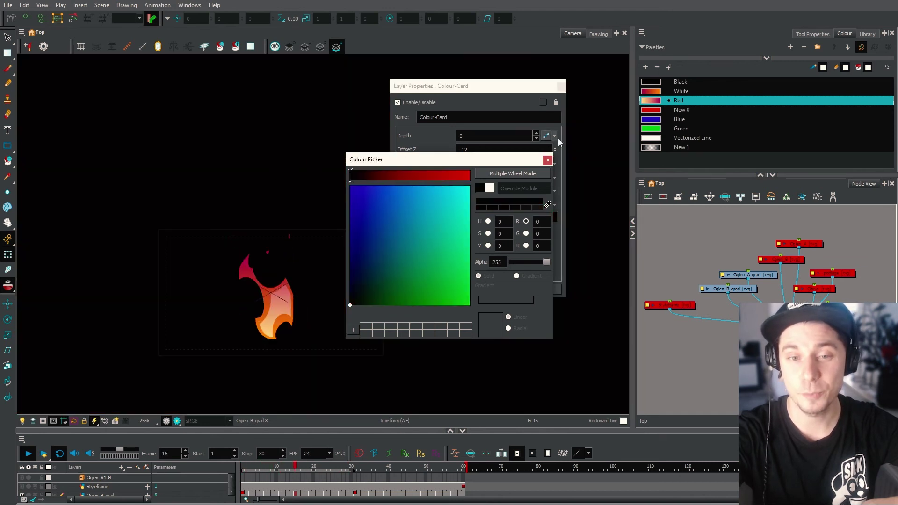